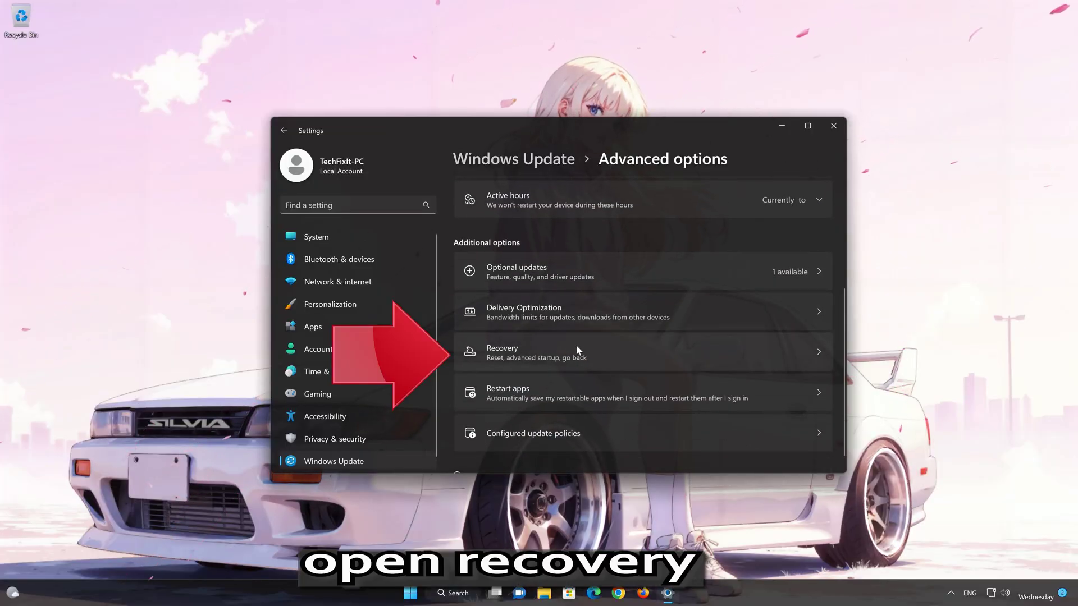
Step: Restart the PC into Advanced startup from the Recovery settings
click(546, 345)
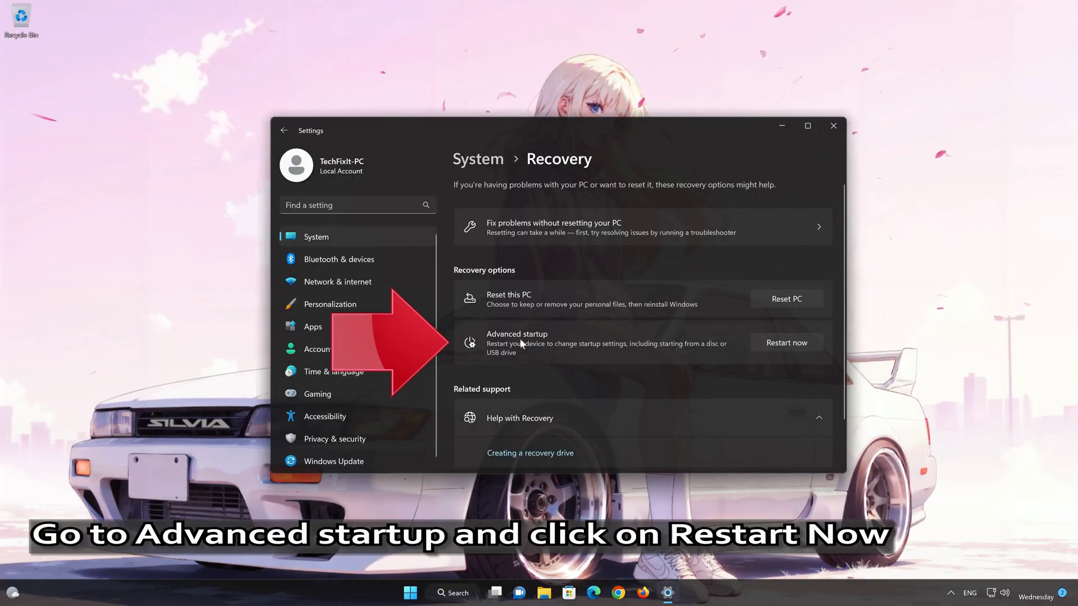
click(787, 343)
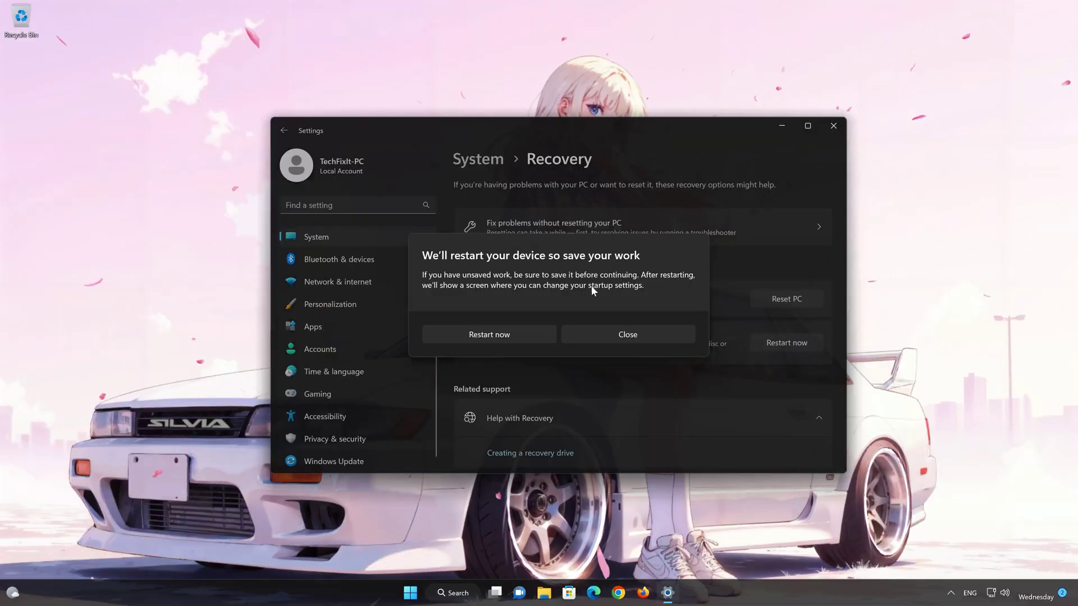
click(514, 332)
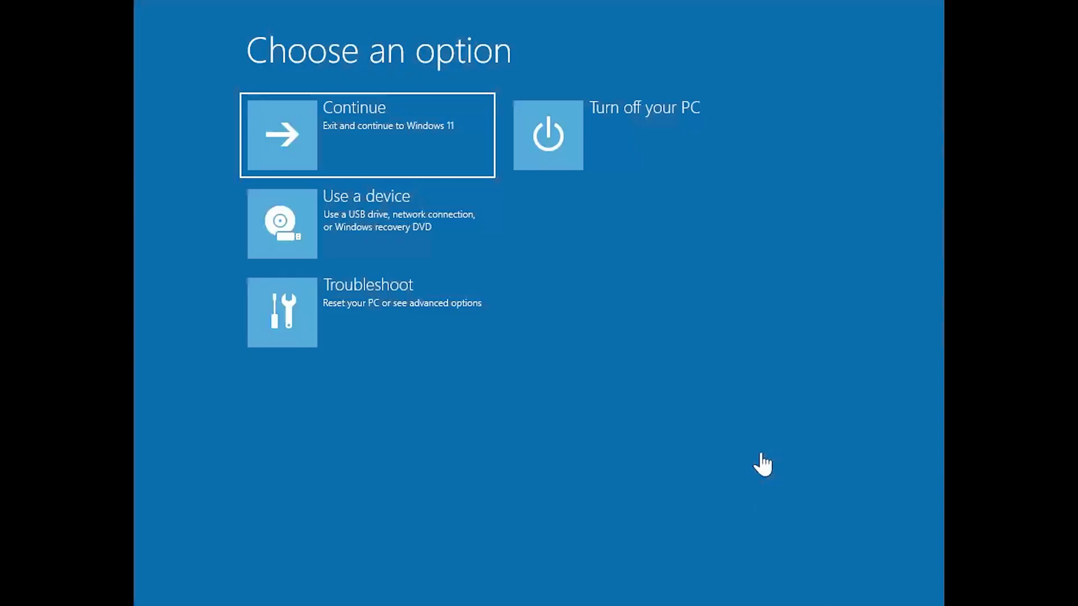
Step: Go through the advanced troubleshooting options to Startup Settings, restart, and choose Enable Safe Mode
click(301, 332)
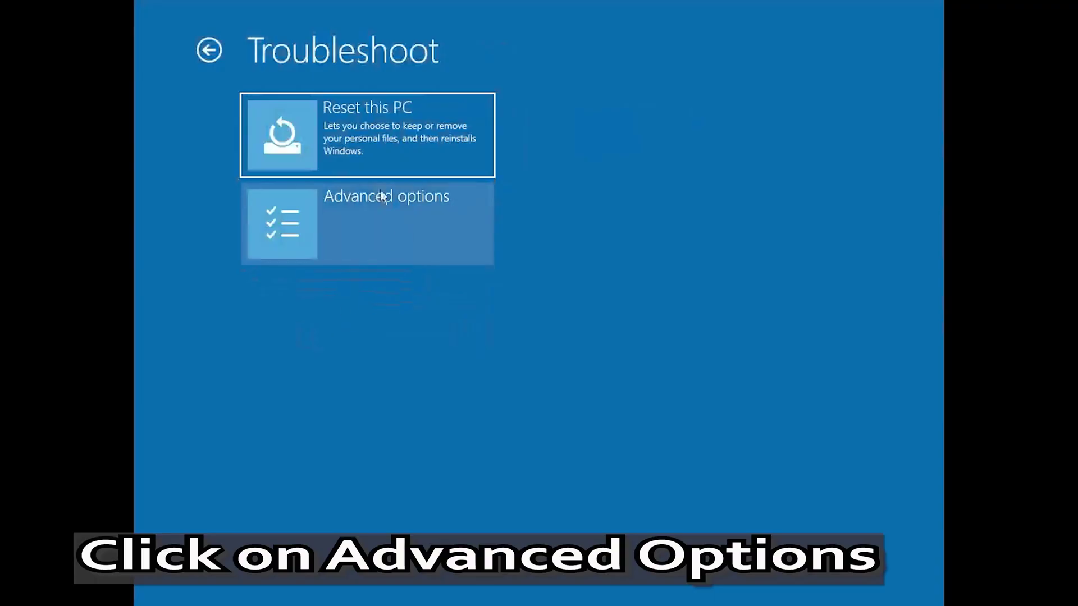
click(392, 227)
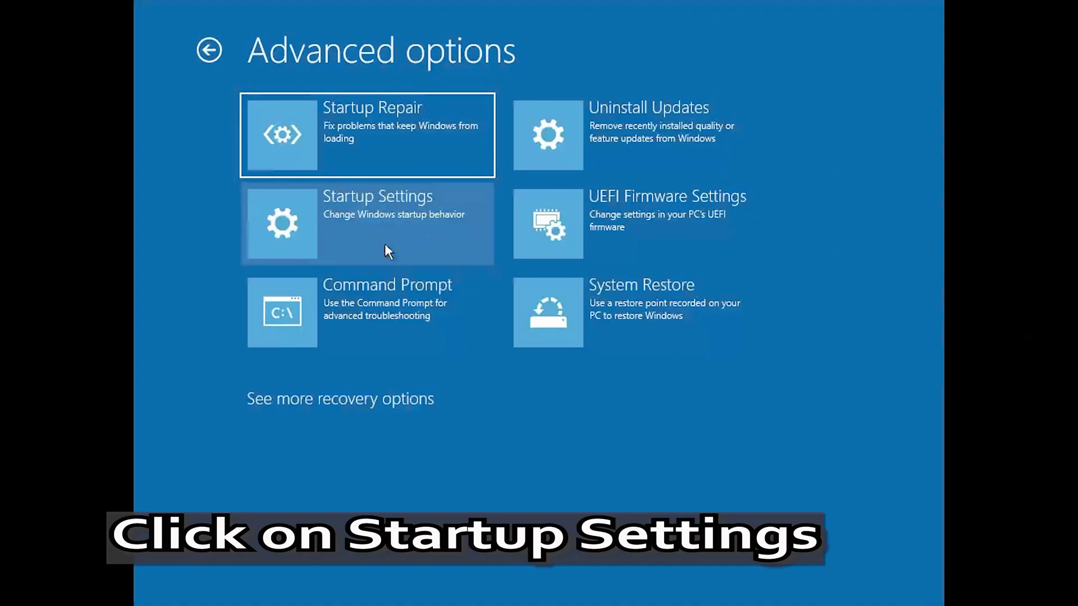
click(409, 223)
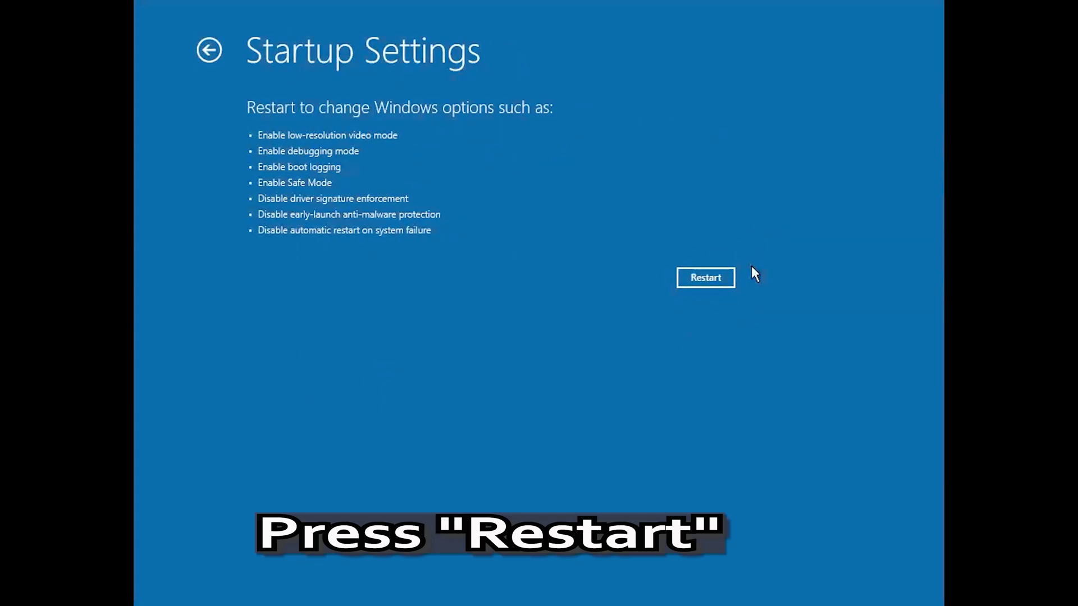
click(707, 279)
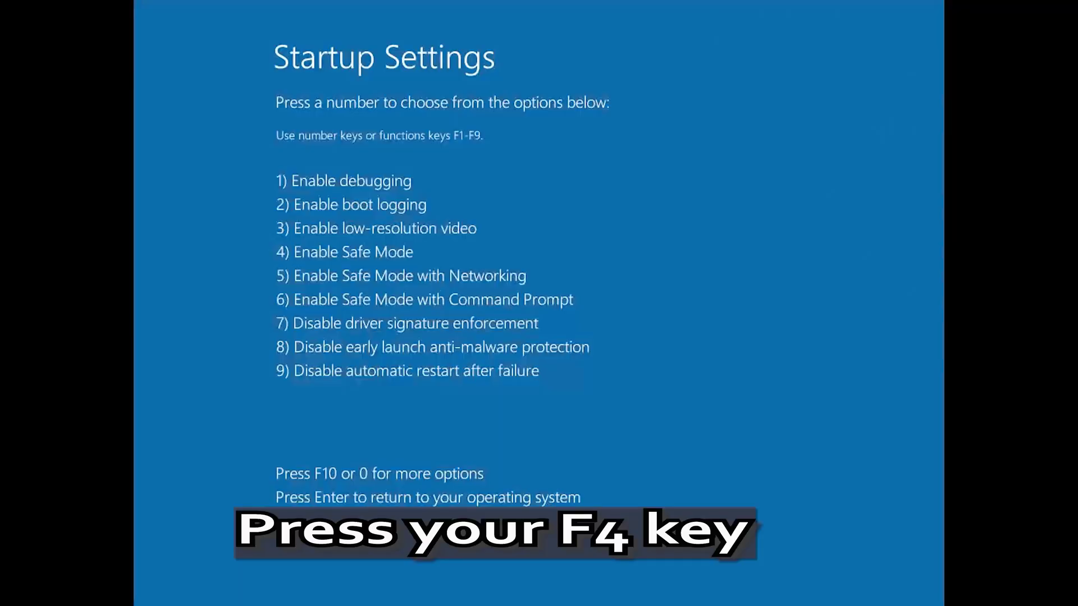
key(F4)
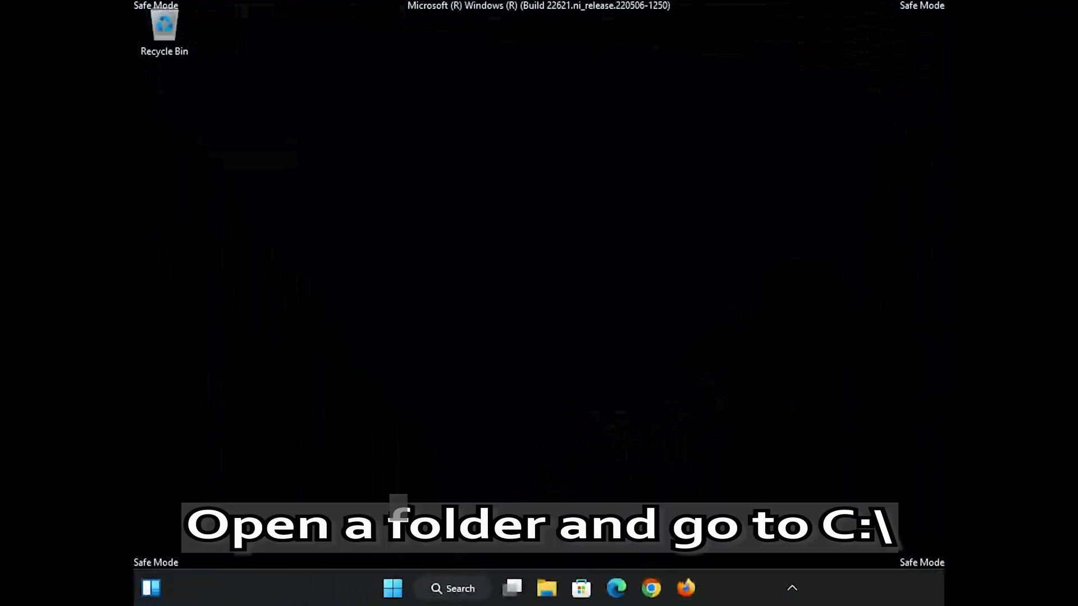
Step: Open the Windows folder on Local Disk (C:) in File Explorer
click(551, 586)
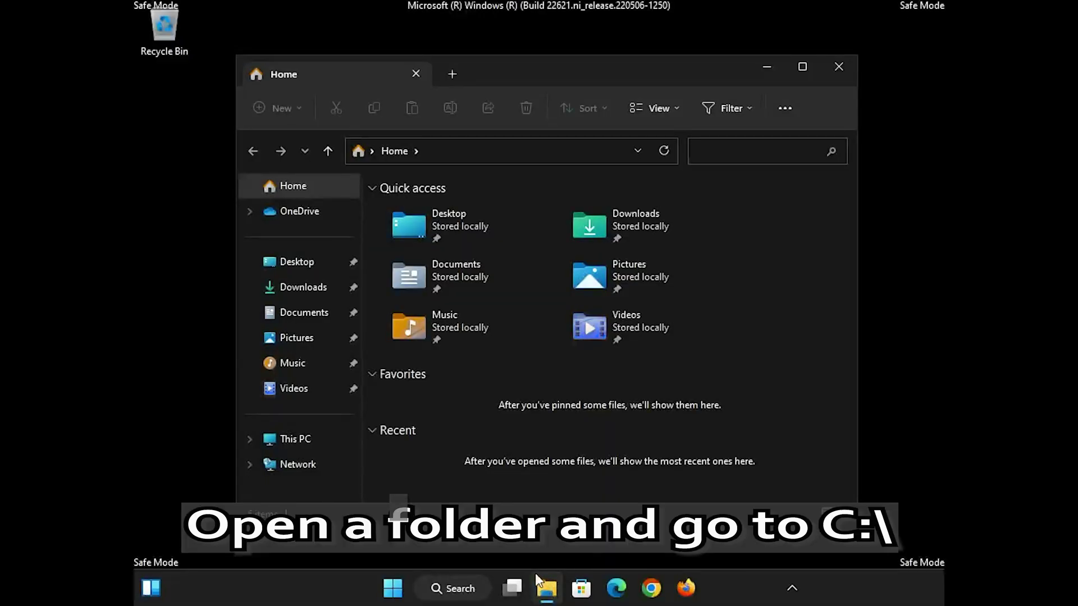
click(248, 441)
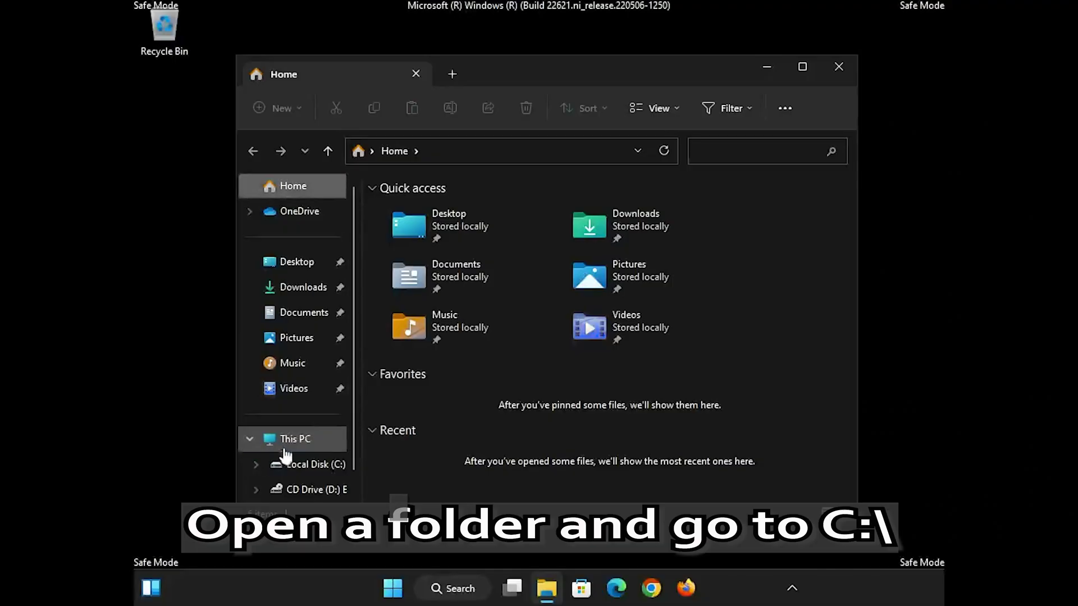
click(321, 470)
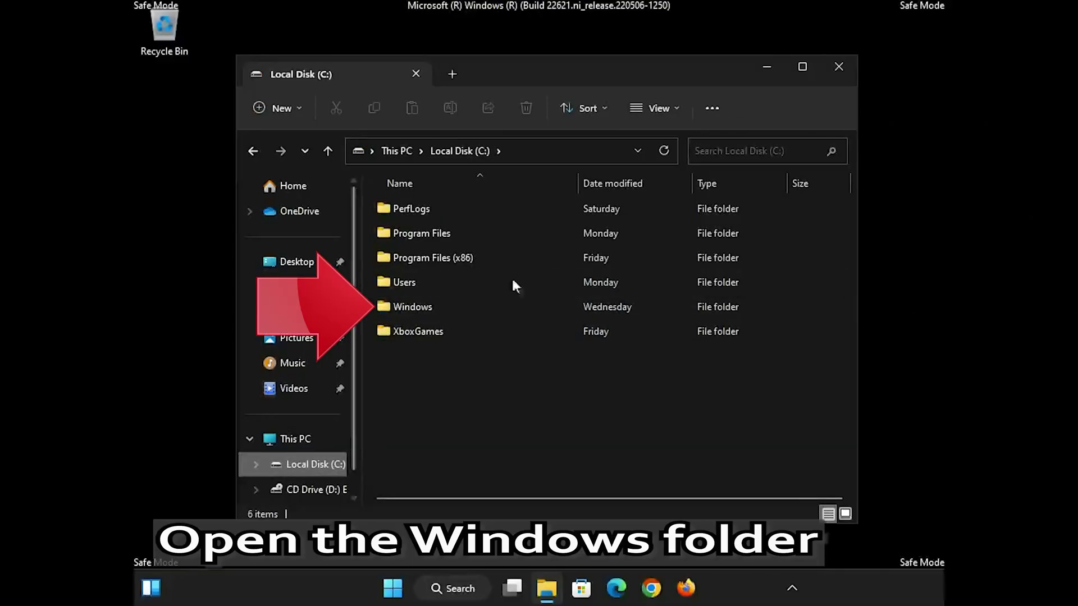
double_click(442, 305)
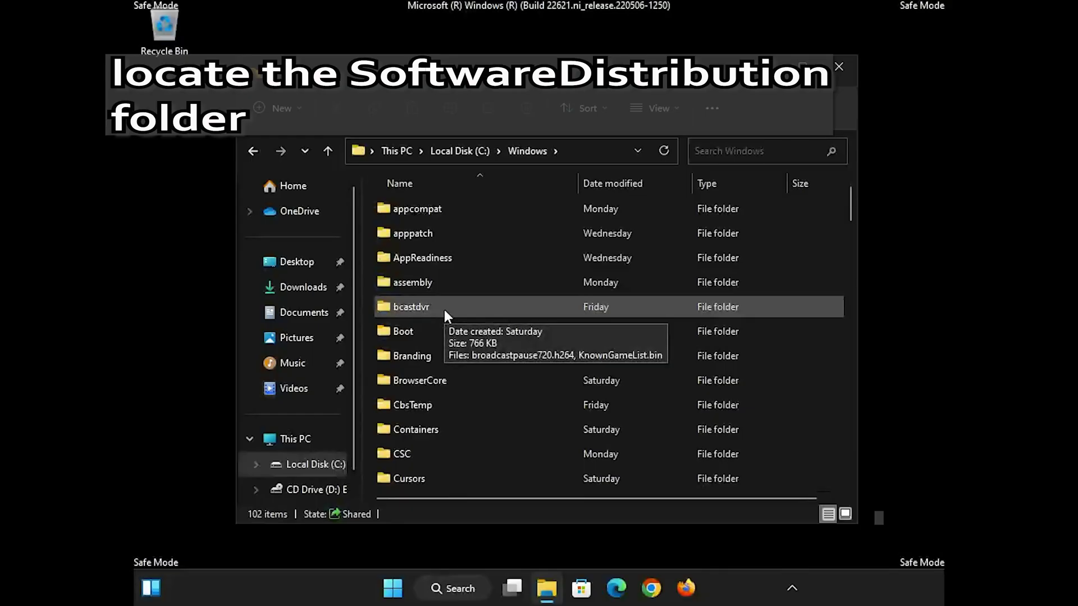
Step: Delete the SoftwareDistribution folder from C:\Windows and close the File Explorer window
scroll(444, 309, down, 8)
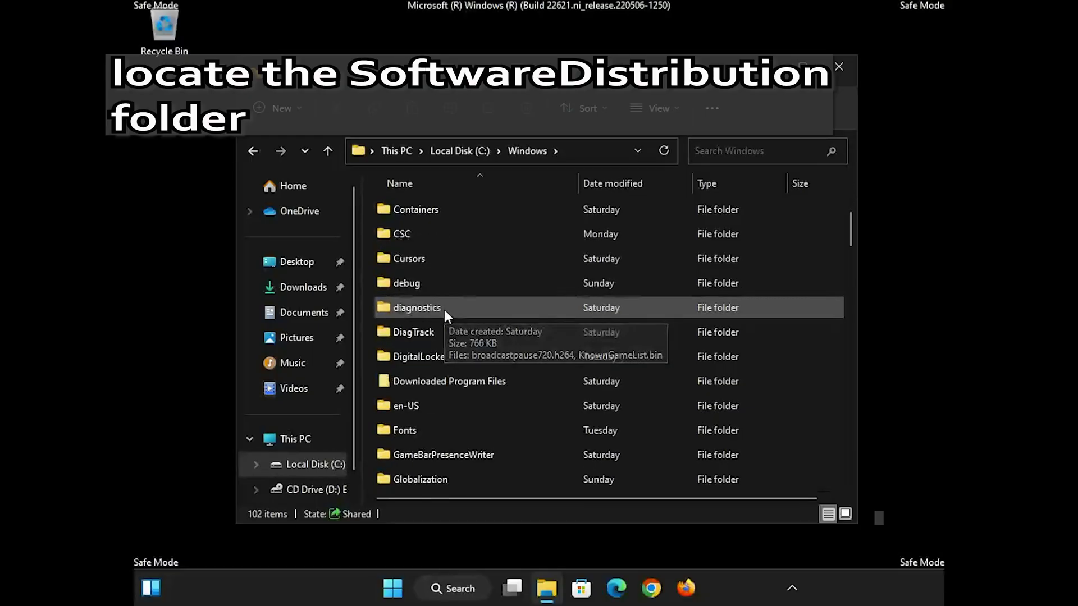
scroll(443, 309, down, 8)
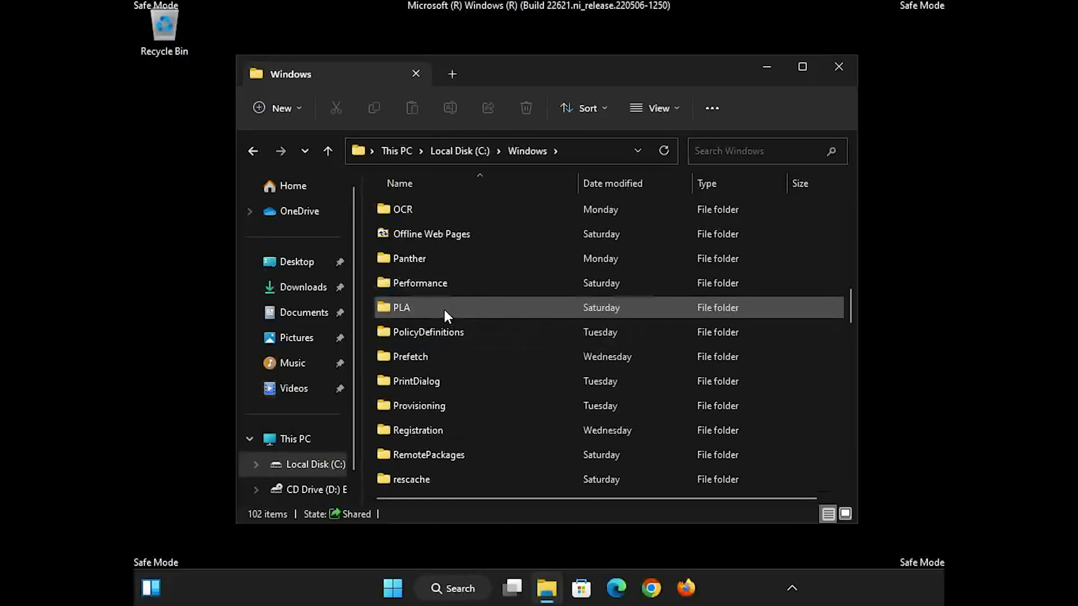
scroll(443, 309, down, 1)
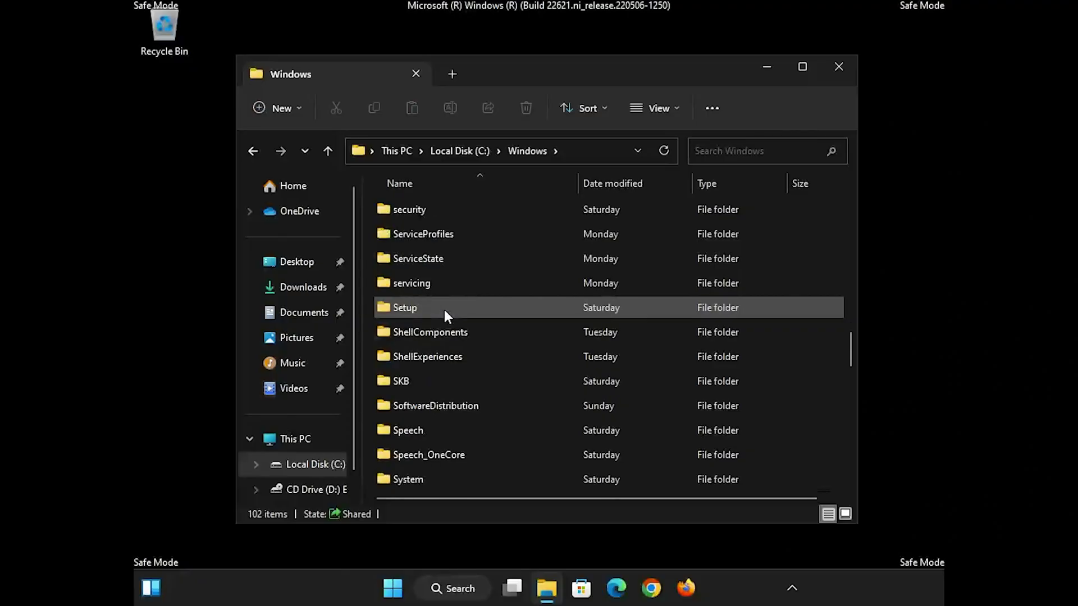
click(507, 406)
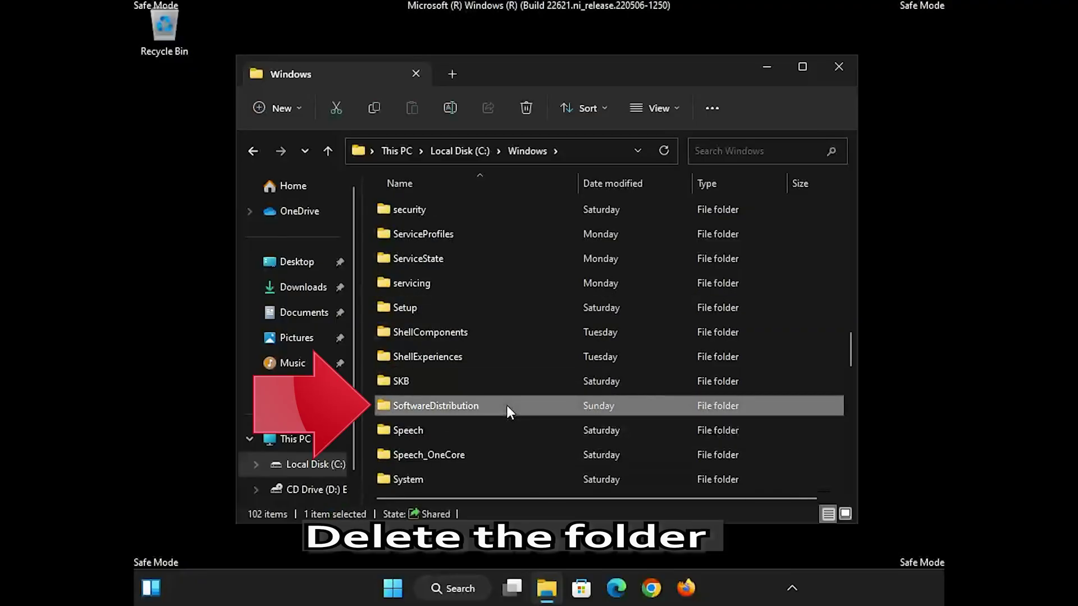
right_click(507, 405)
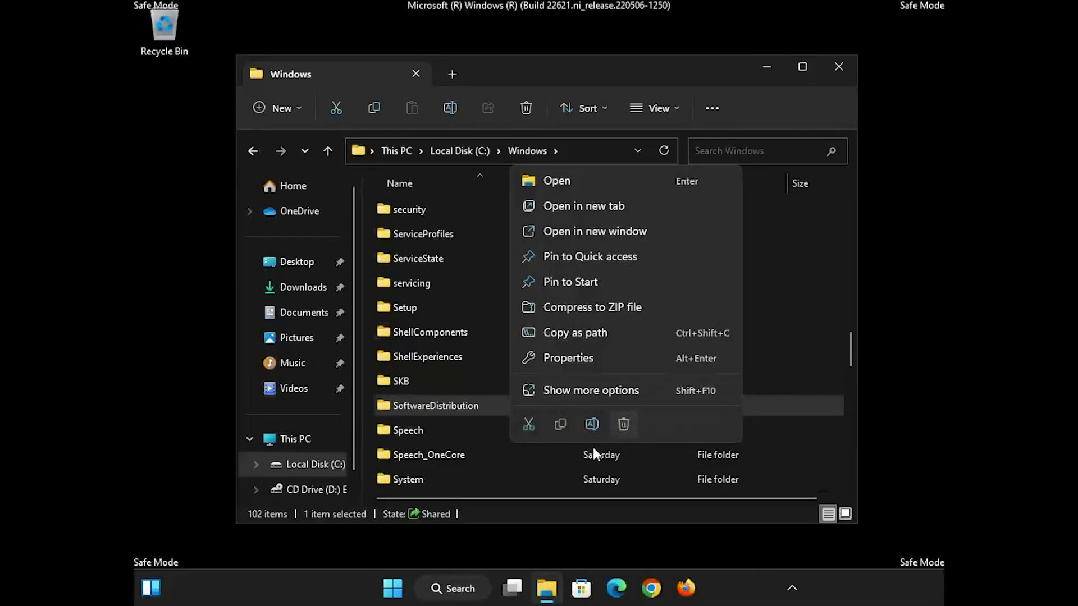
click(623, 422)
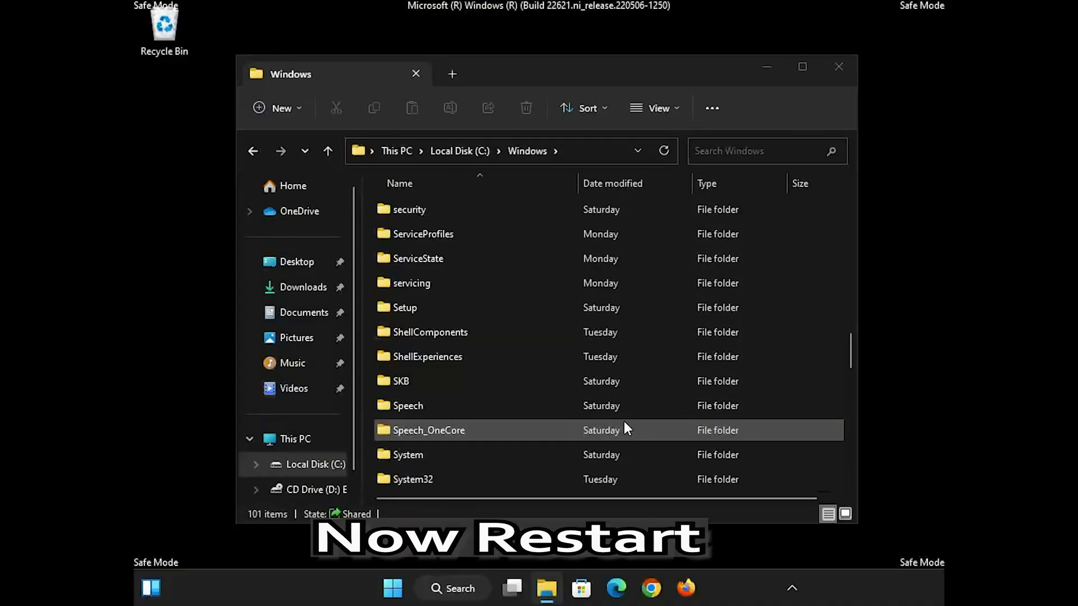
click(838, 66)
Step: Empty the Recycle Bin to permanently remove the deleted SoftwareDistribution folder
right_click(157, 33)
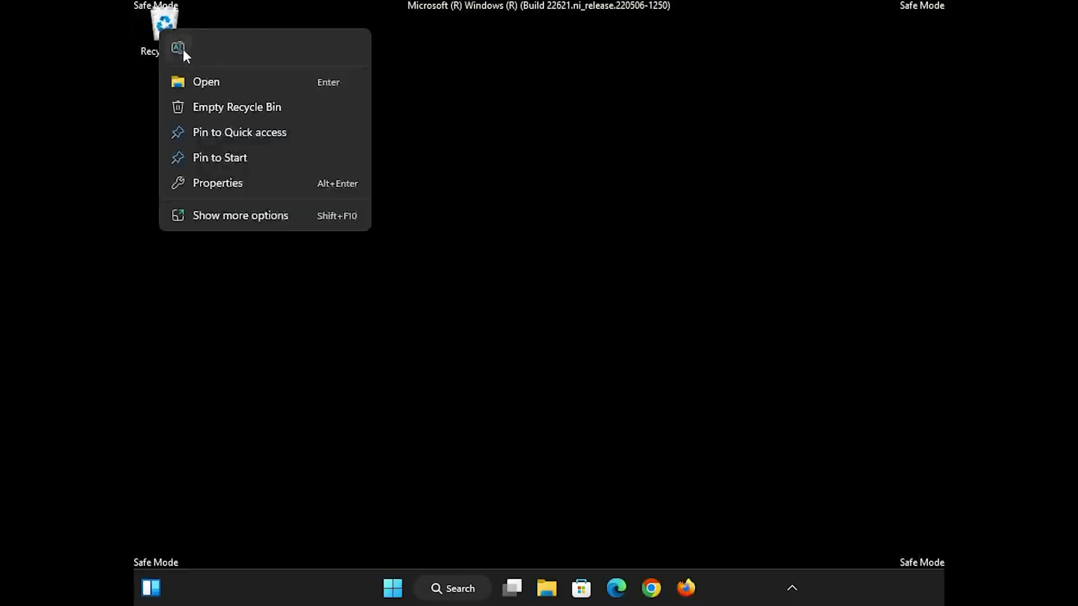
click(236, 108)
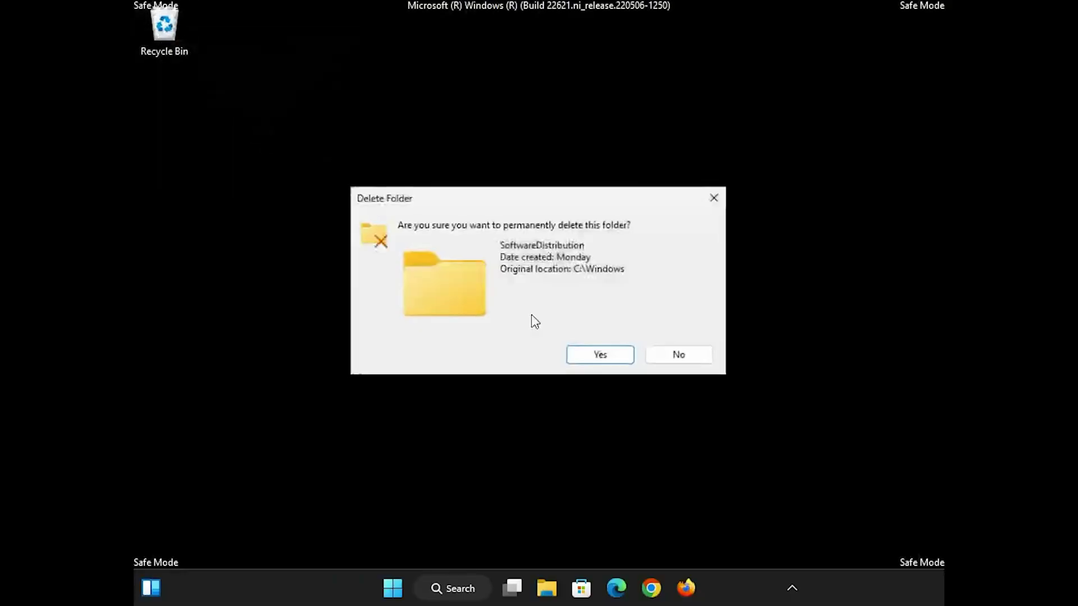
click(600, 356)
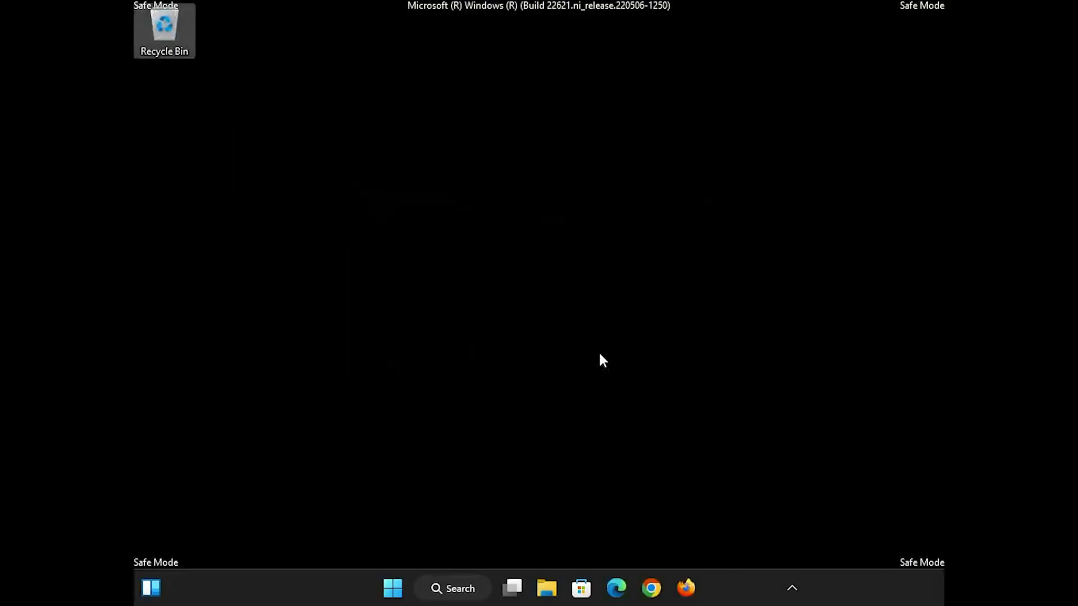
Step: Restart the computer to leave Safe Mode
click(393, 589)
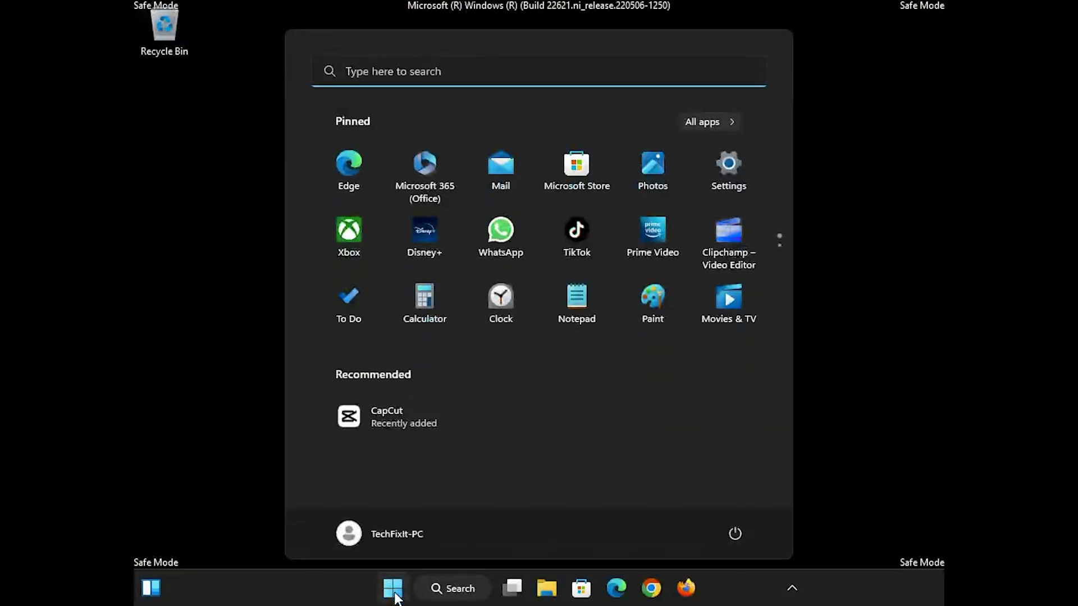
click(733, 534)
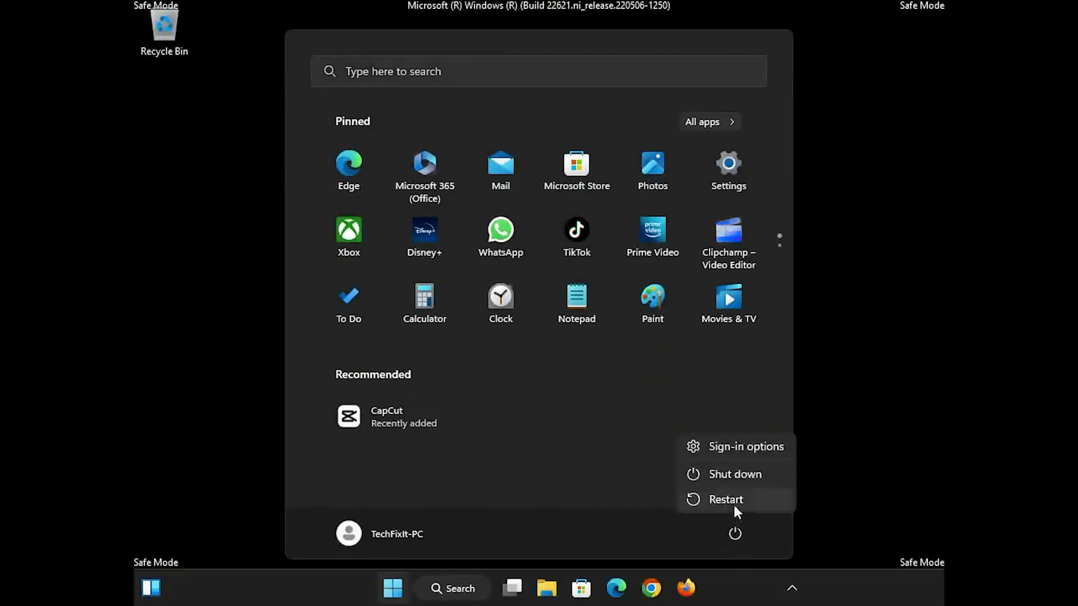
click(736, 511)
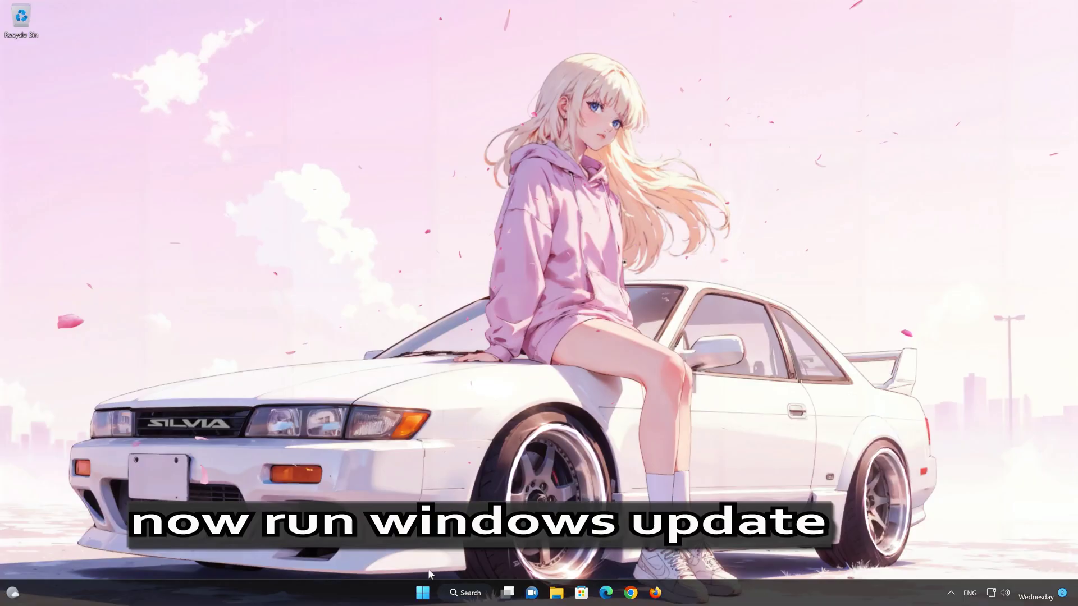
Step: Check for updates on the Windows Update page of Settings, and close Settings
click(422, 592)
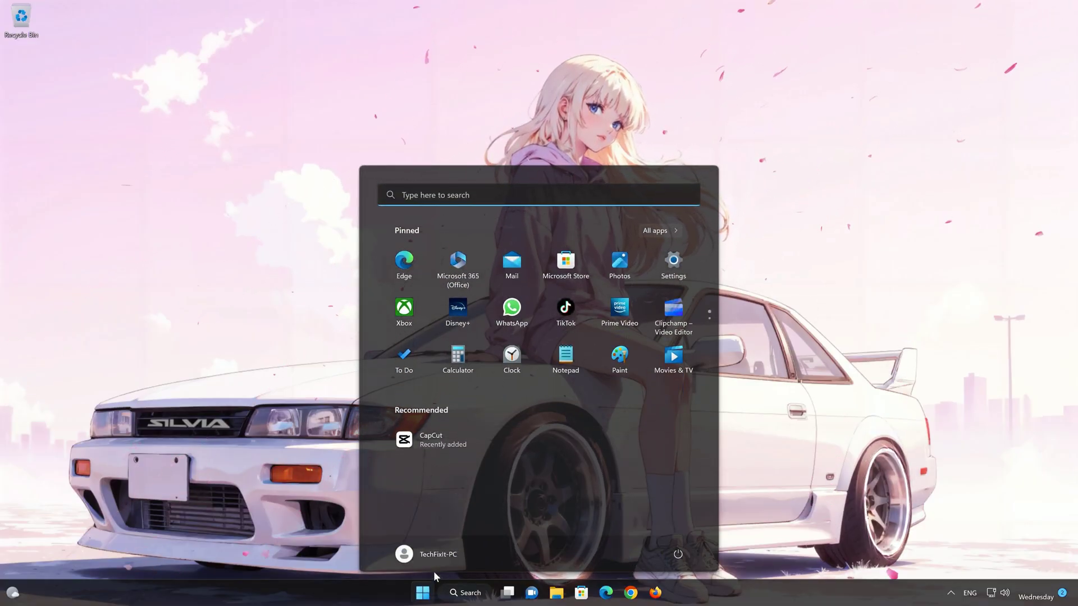
click(658, 268)
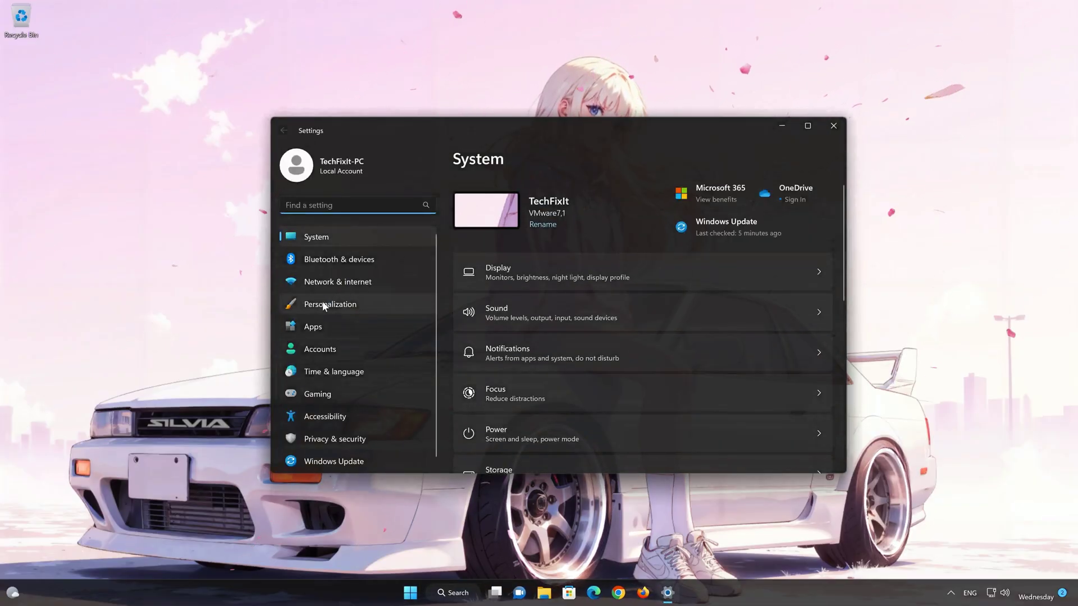
click(348, 462)
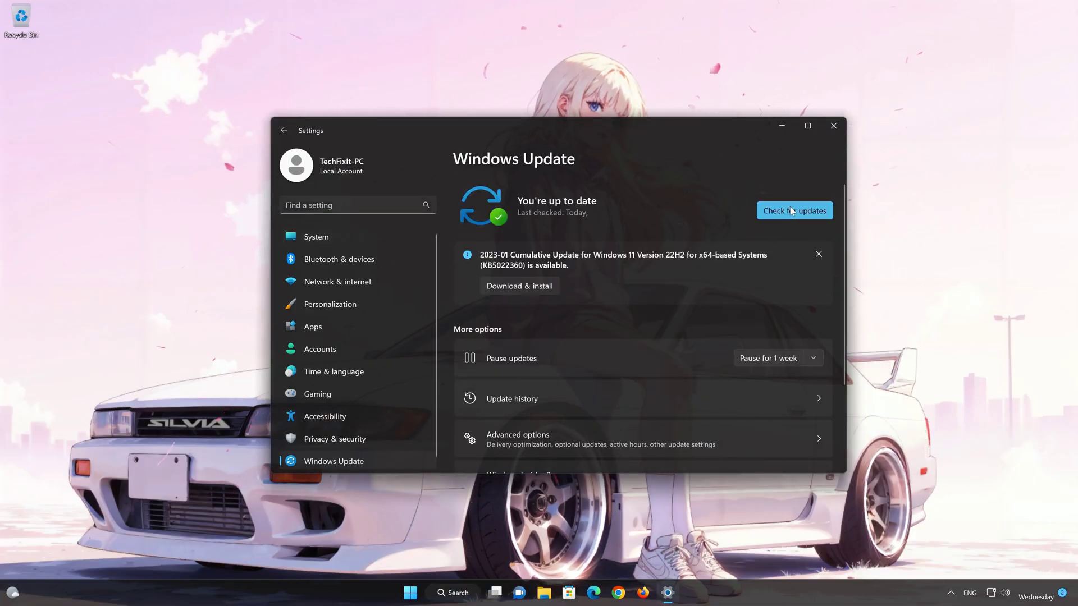
click(791, 209)
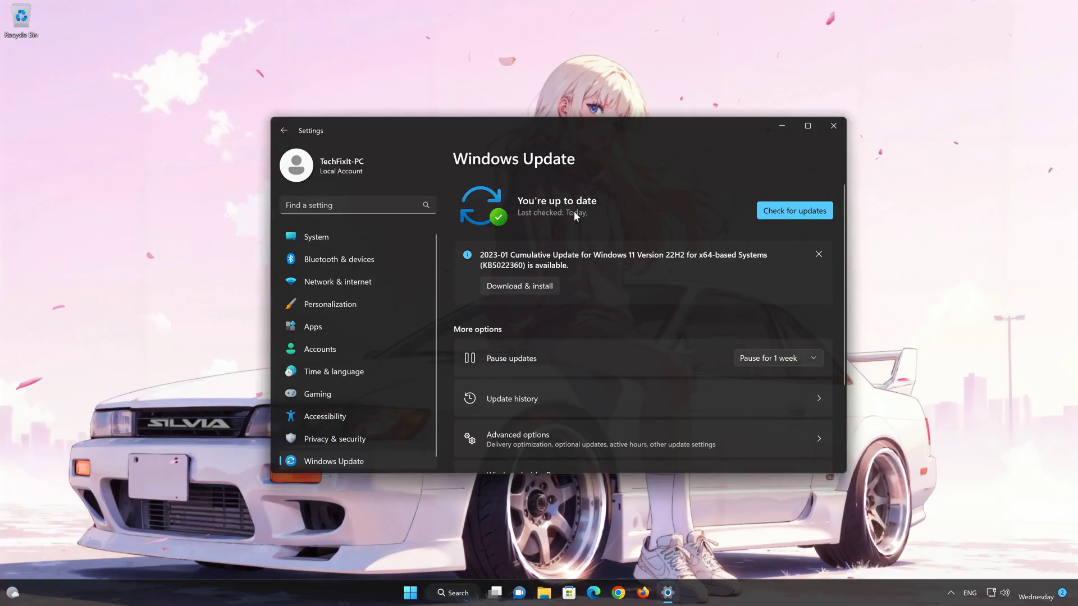
click(834, 128)
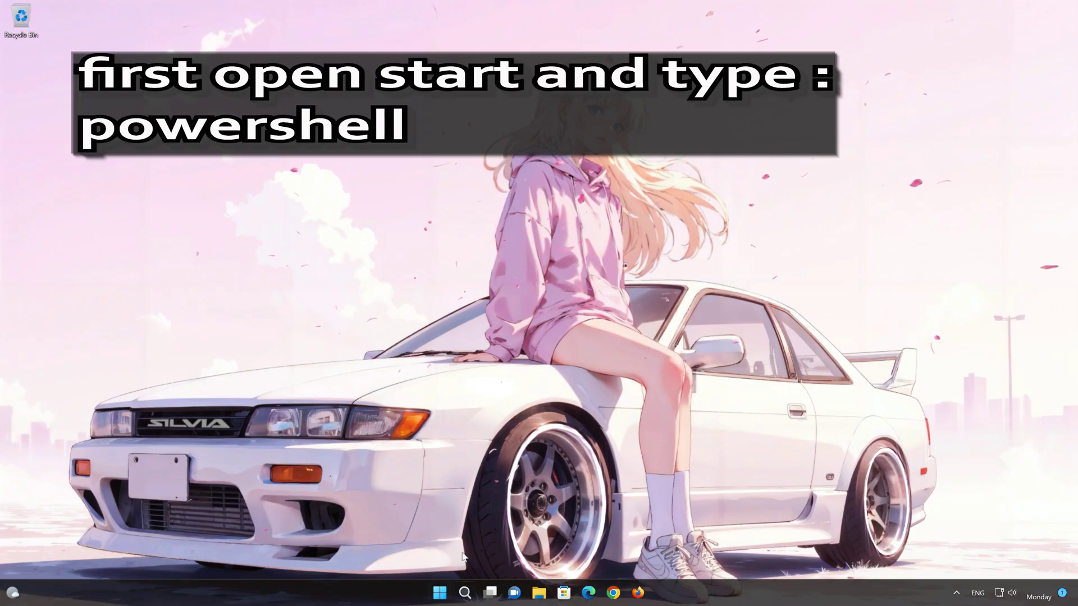
Step: Search for powershell, run Windows PowerShell as administrator with permission granted, and move its window to the middle of the desktop
click(443, 592)
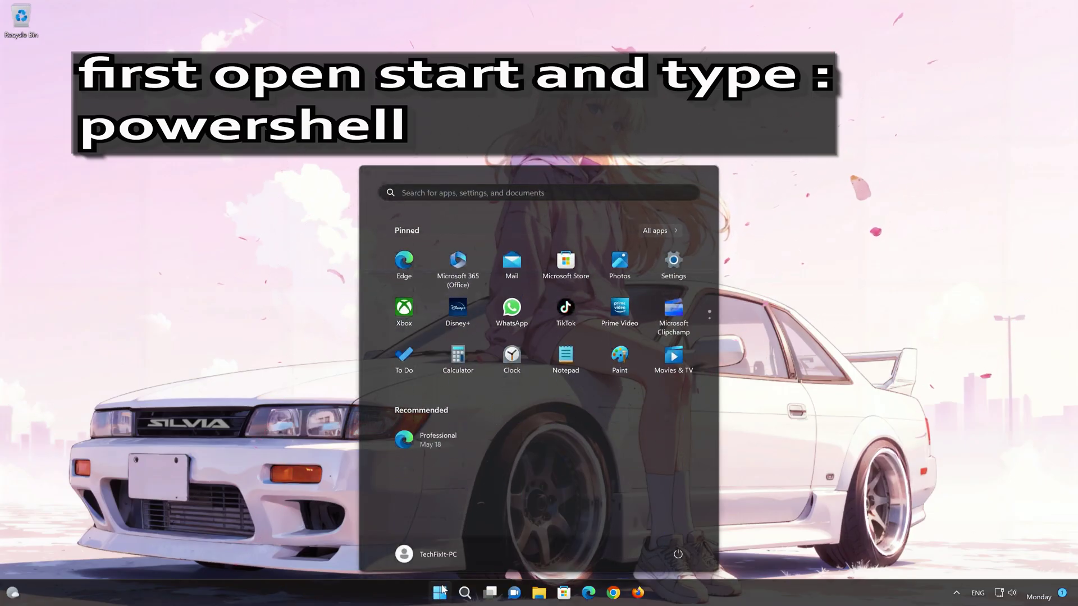
text(powe)
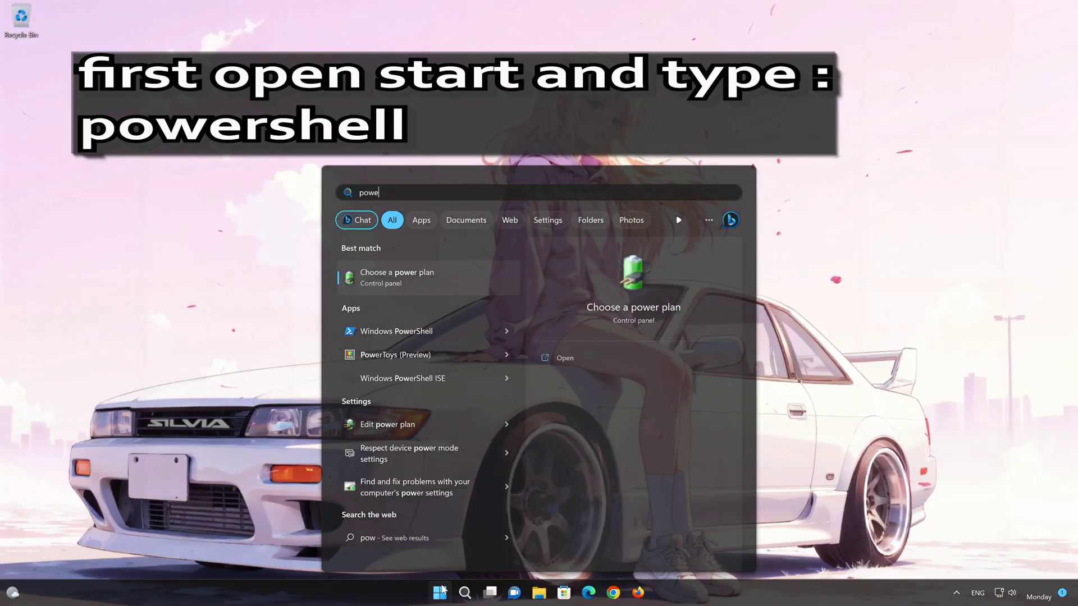
text(rshell)
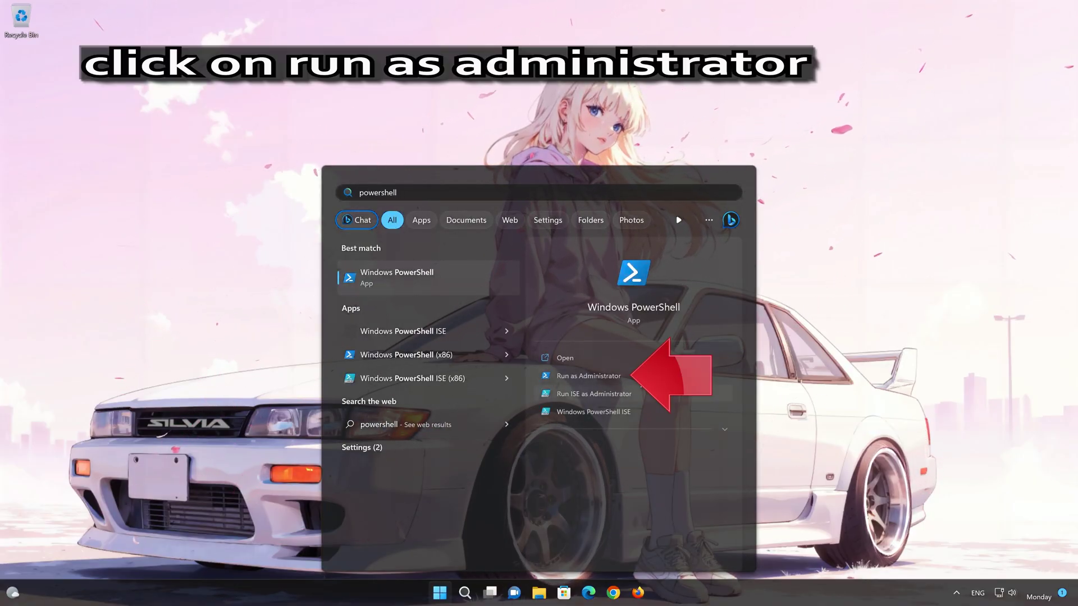
click(620, 378)
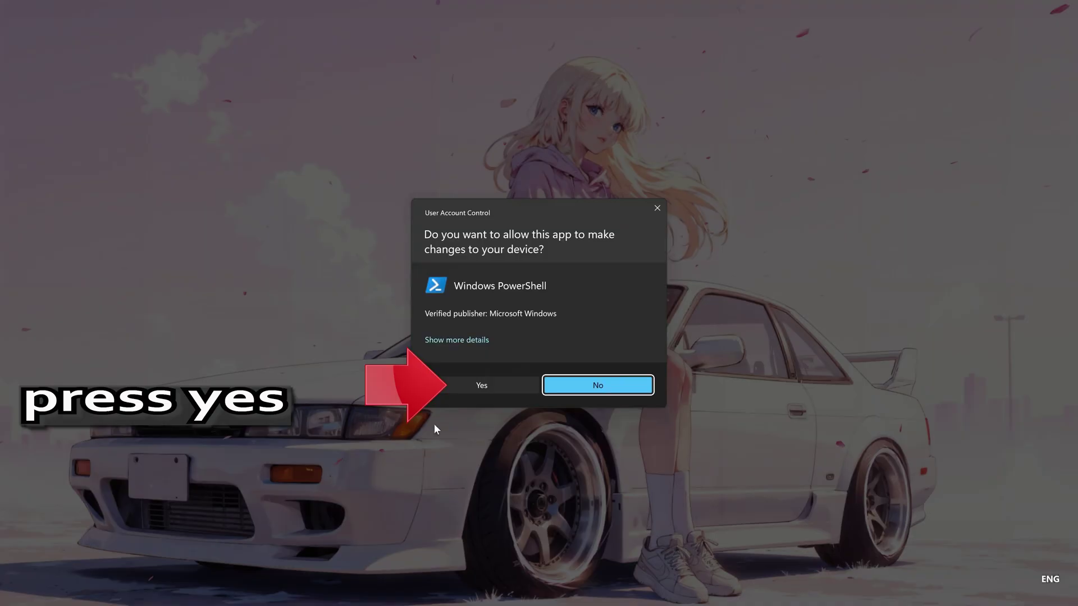
click(484, 388)
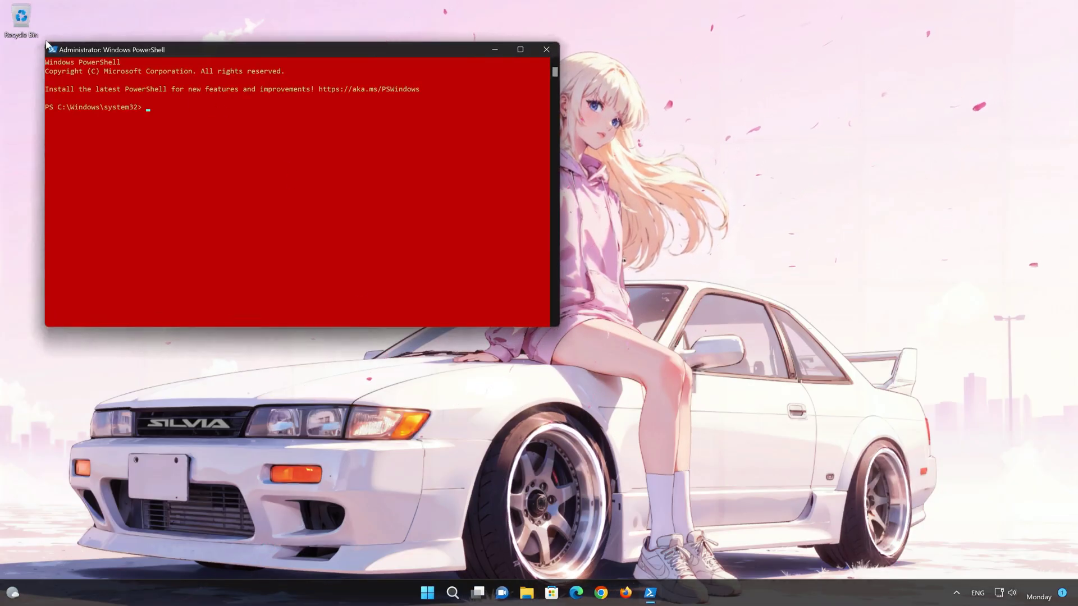
drag(47, 43, 412, 181)
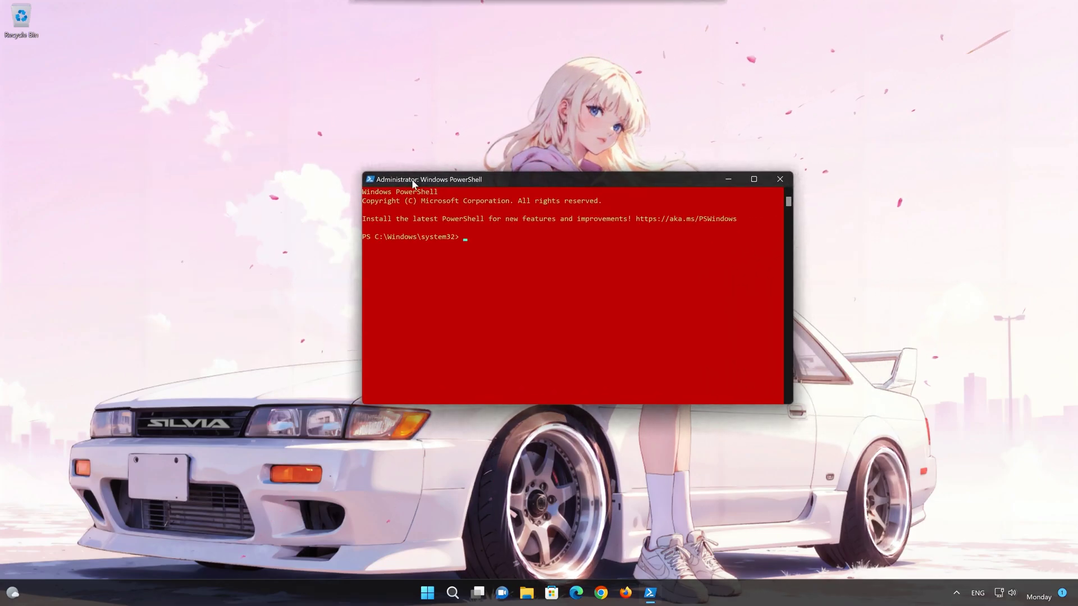
Step: Run a system file scan with sfc /scannow in the elevated PowerShell, and close the session with exit
text(sfc)
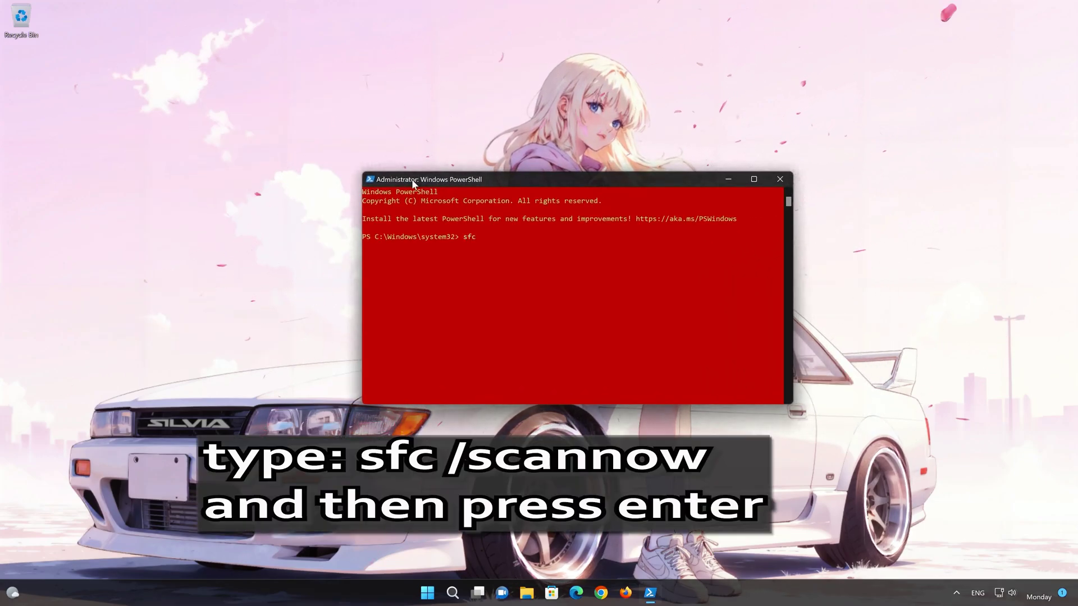
text( /scan)
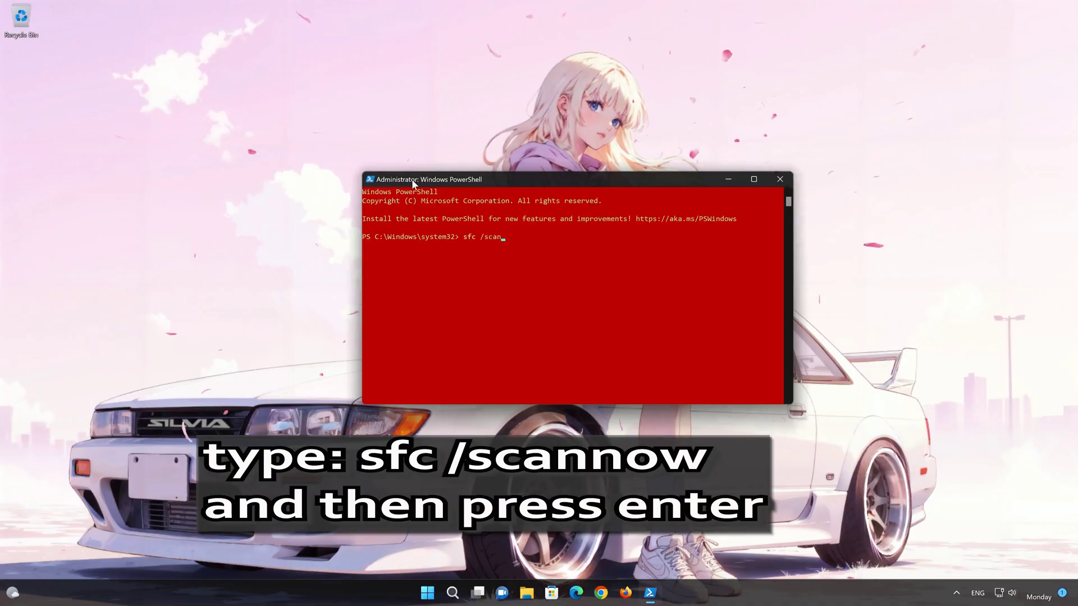
text(now)
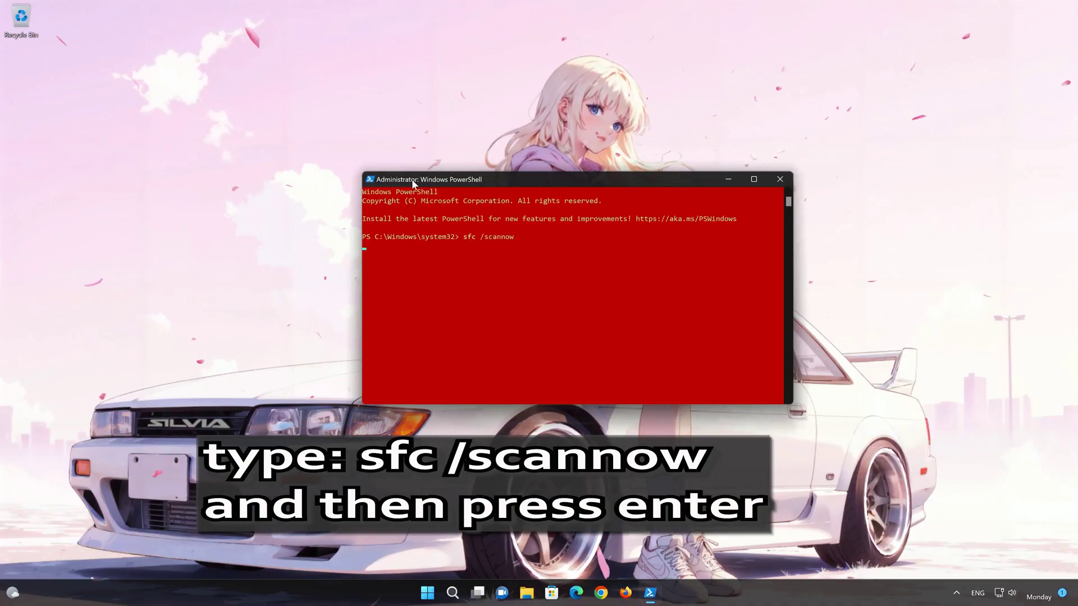
key(Return)
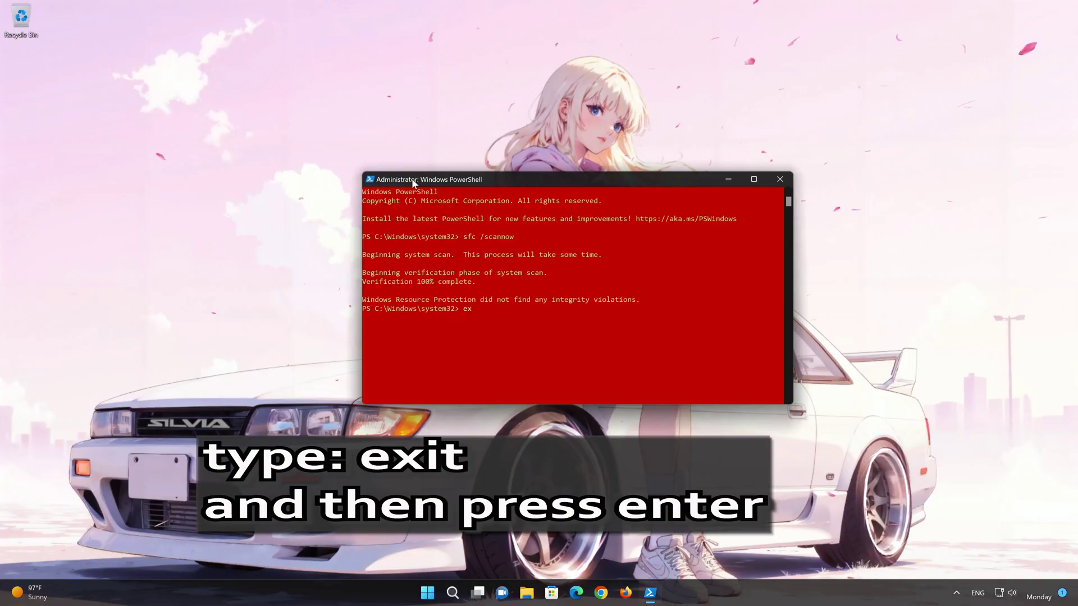
text(exit)
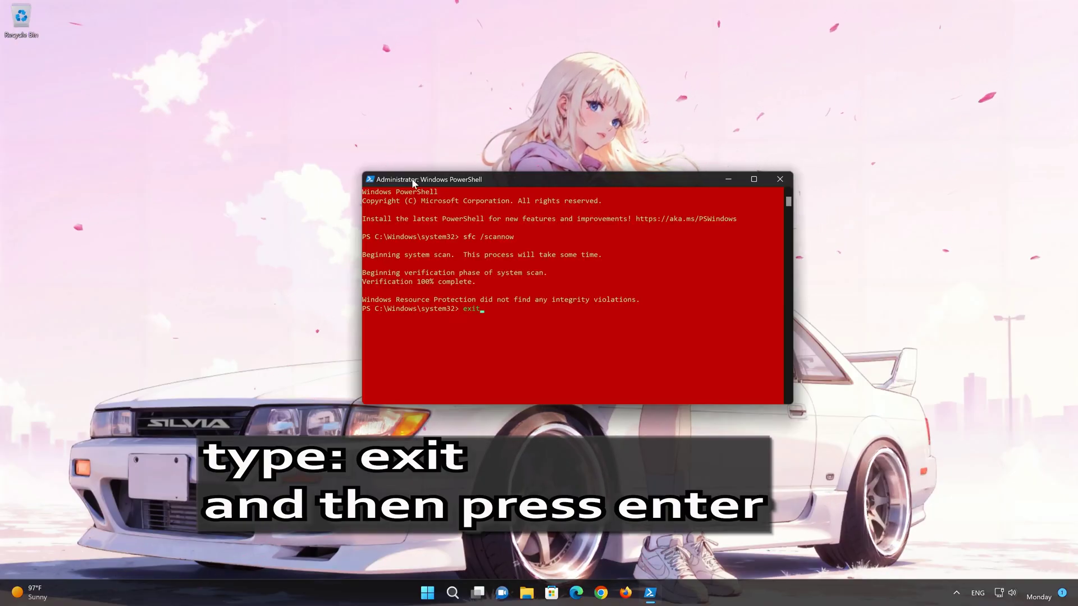
key(Return)
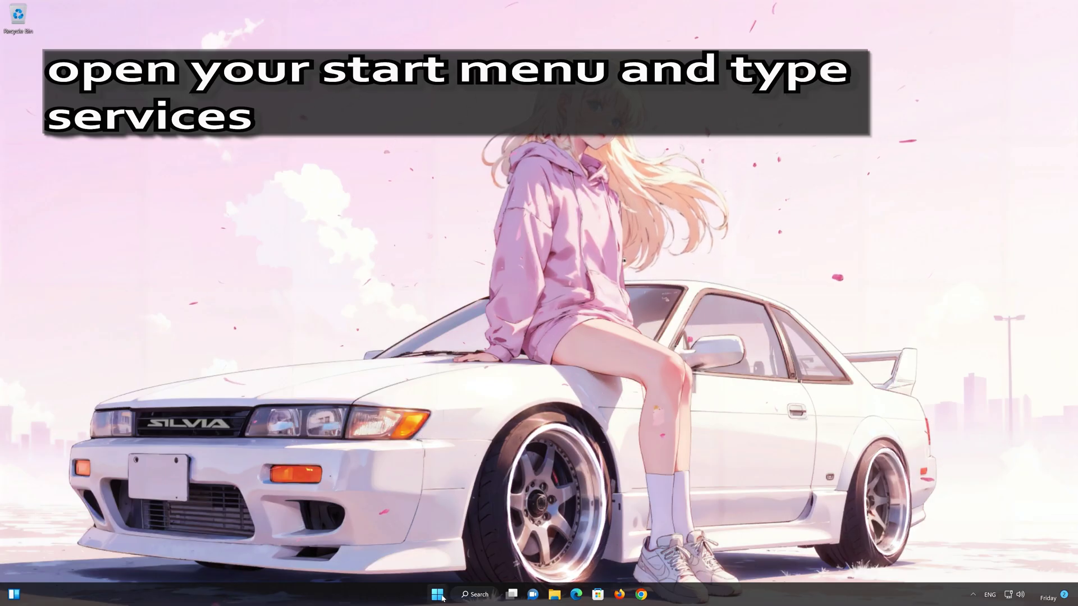
Step: Search for services and open the Services app
click(439, 596)
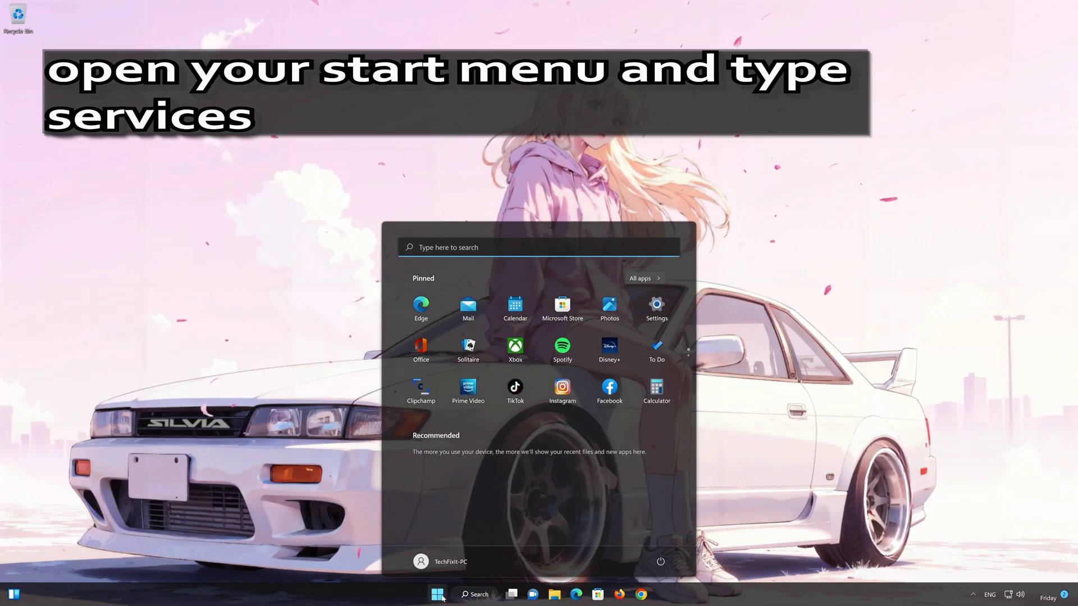
text(services)
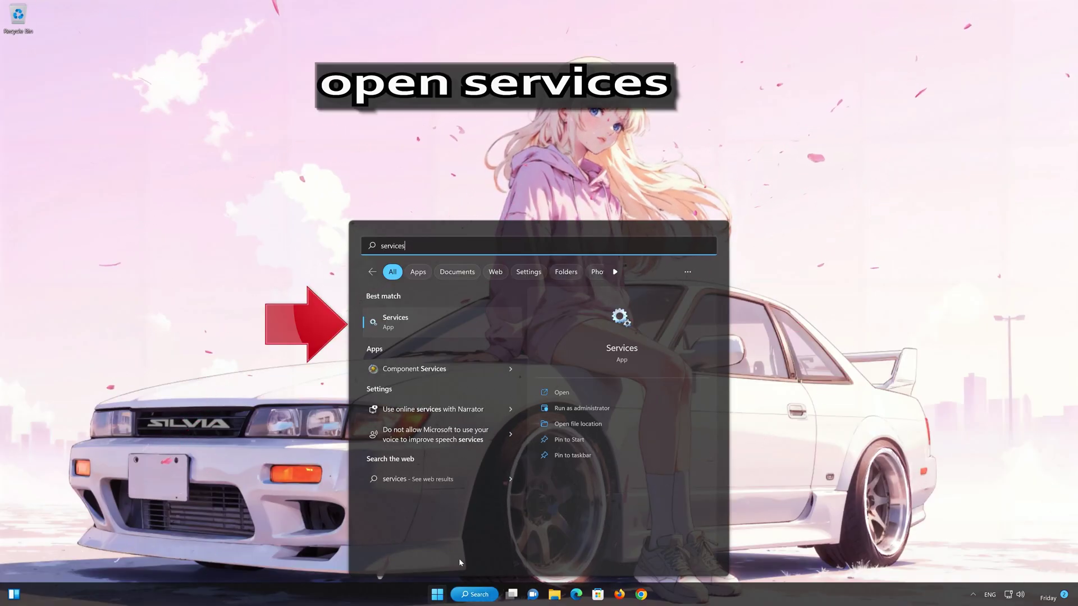
click(458, 333)
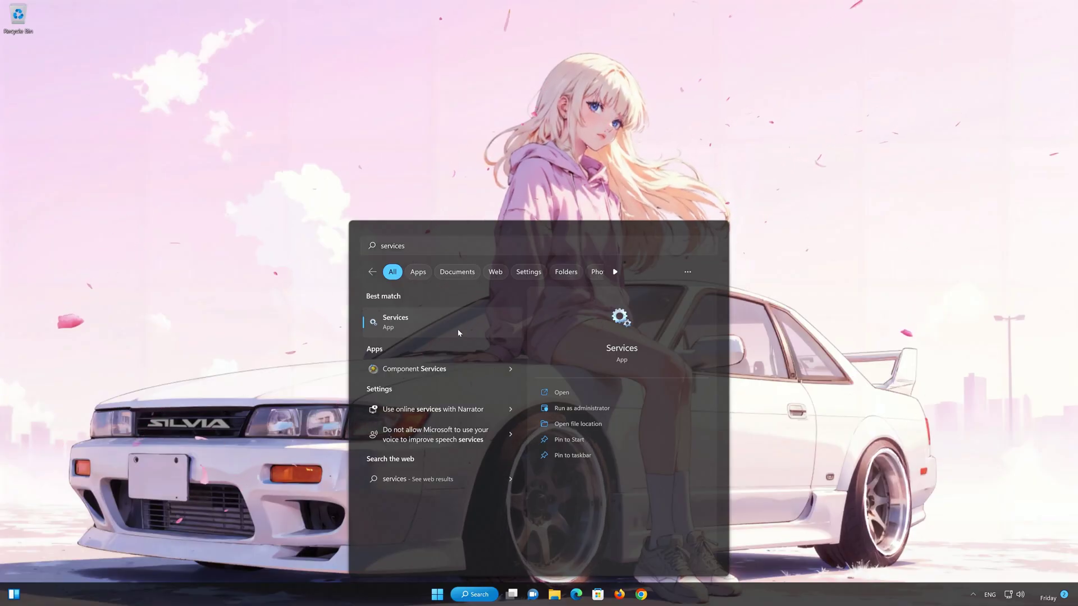
click(458, 333)
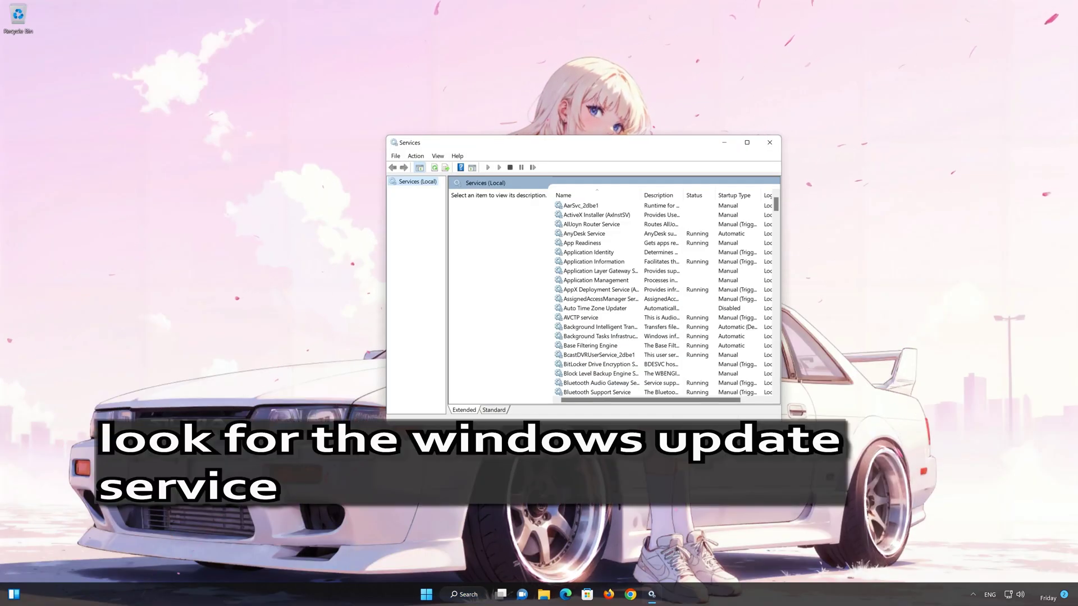
Step: Find the Windows Update service in the services list and open its properties
click(583, 318)
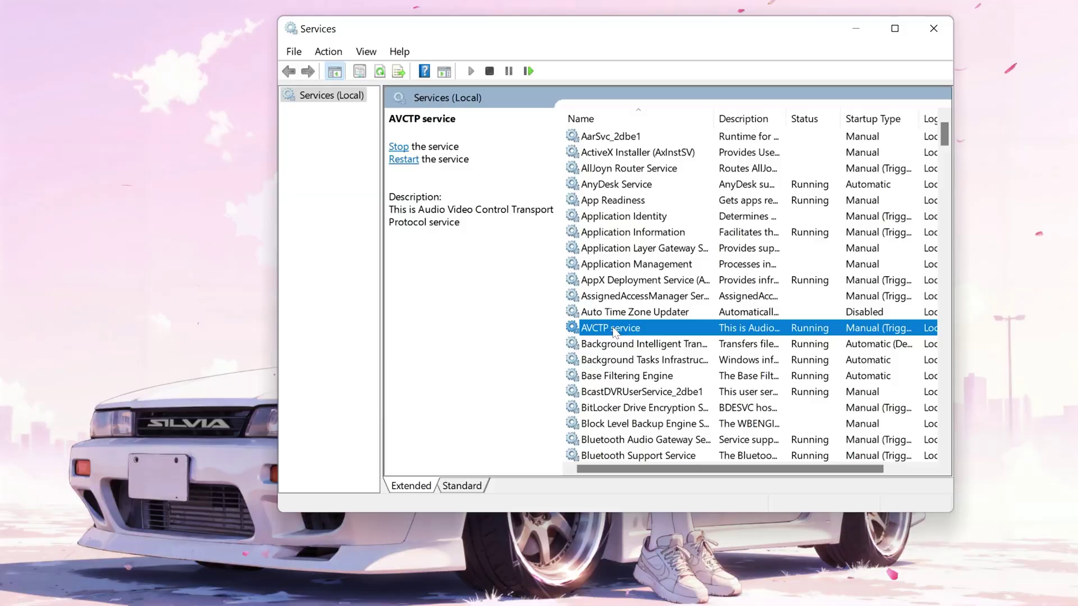
scroll(615, 331, down, 15)
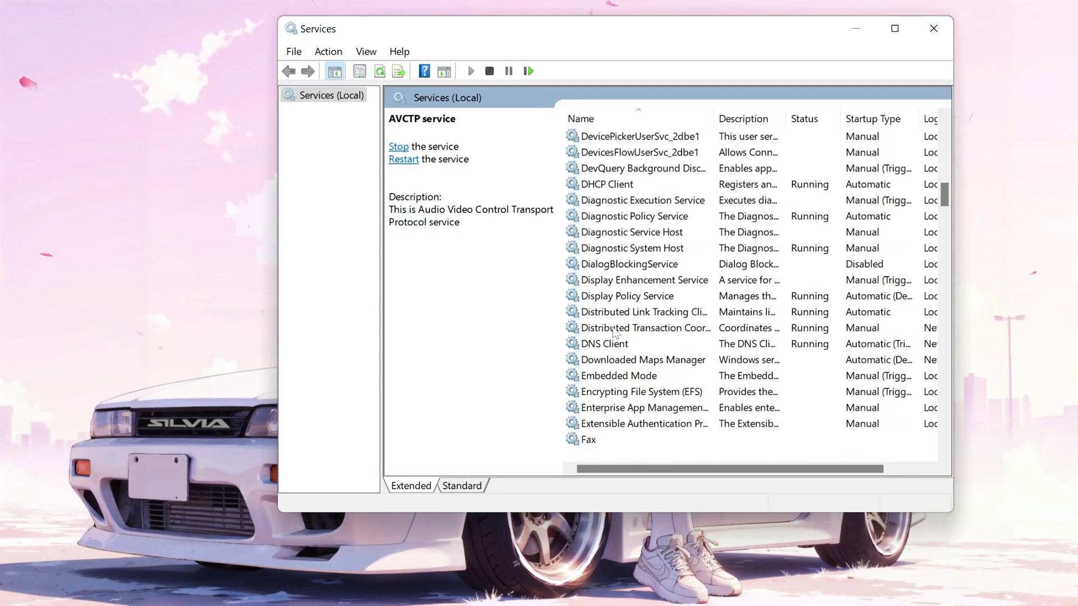
scroll(615, 331, down, 20)
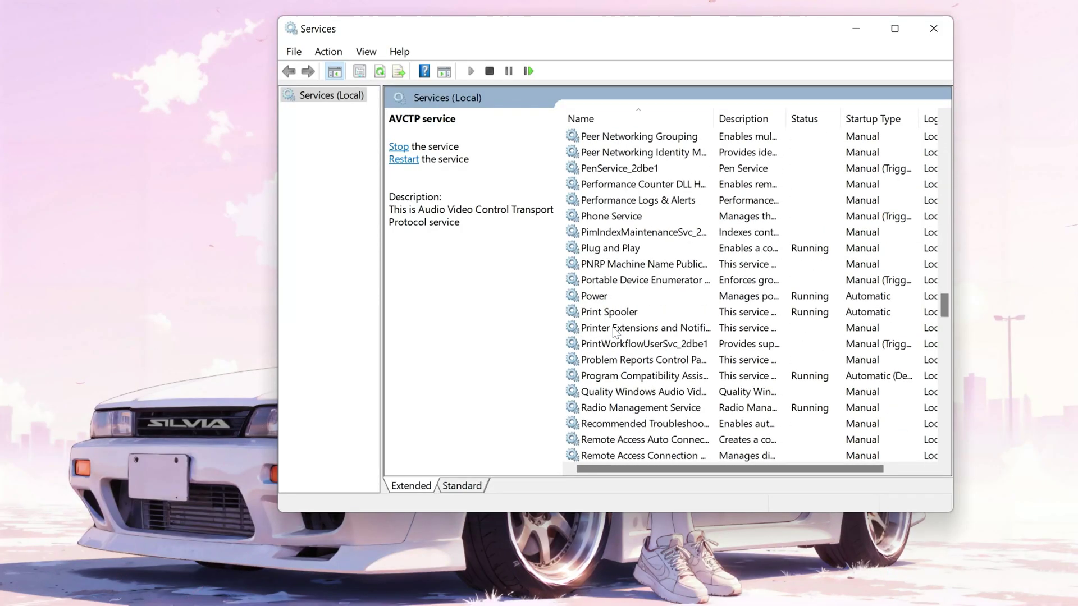
scroll(615, 331, down, 20)
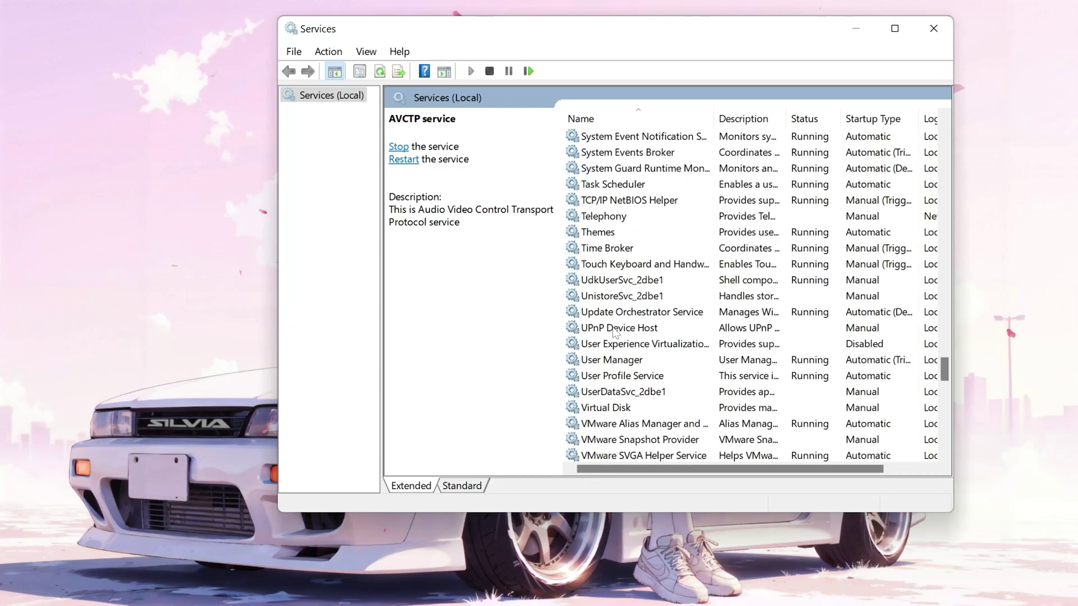
scroll(615, 332, down, 11)
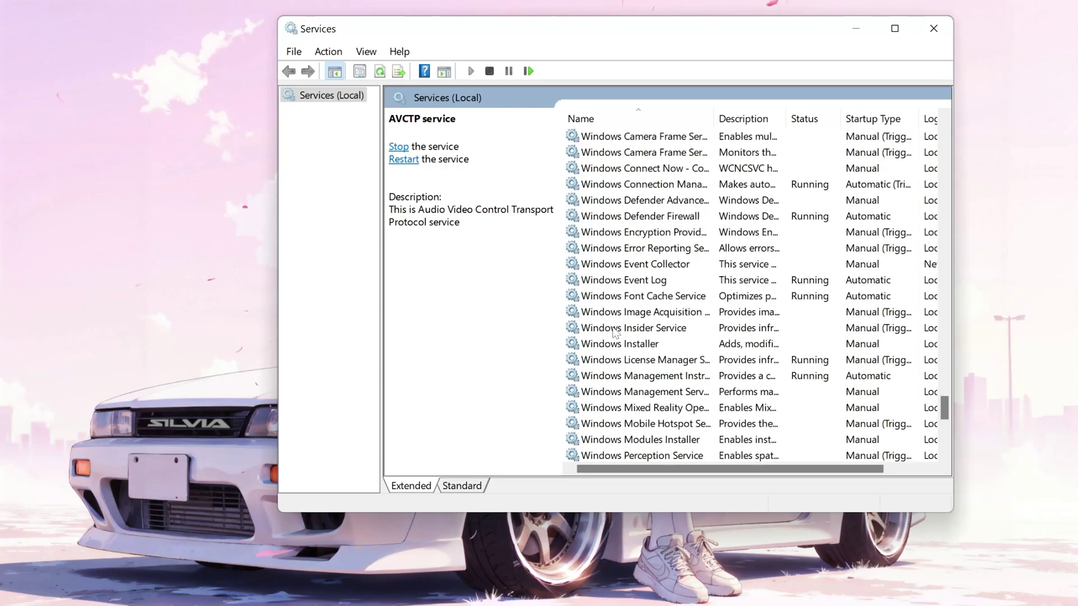
scroll(615, 332, down, 4)
click(621, 408)
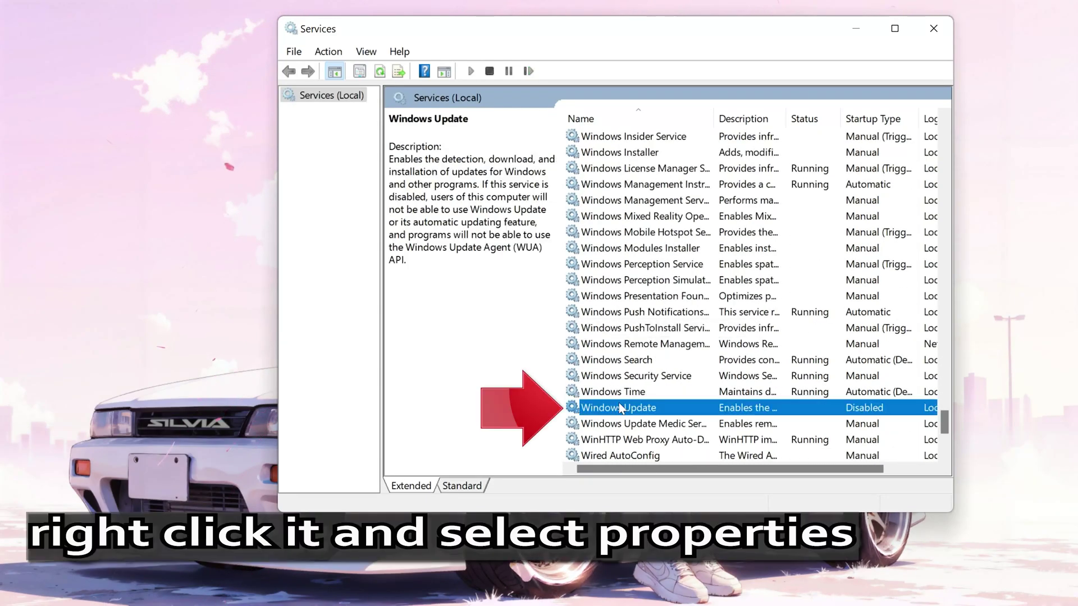
right_click(658, 411)
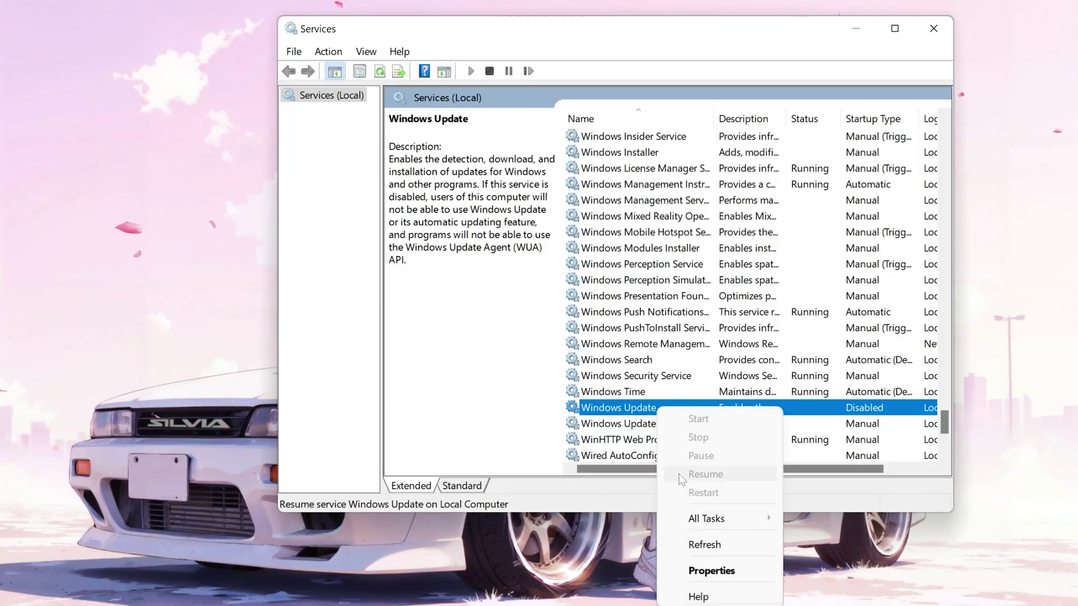
click(738, 568)
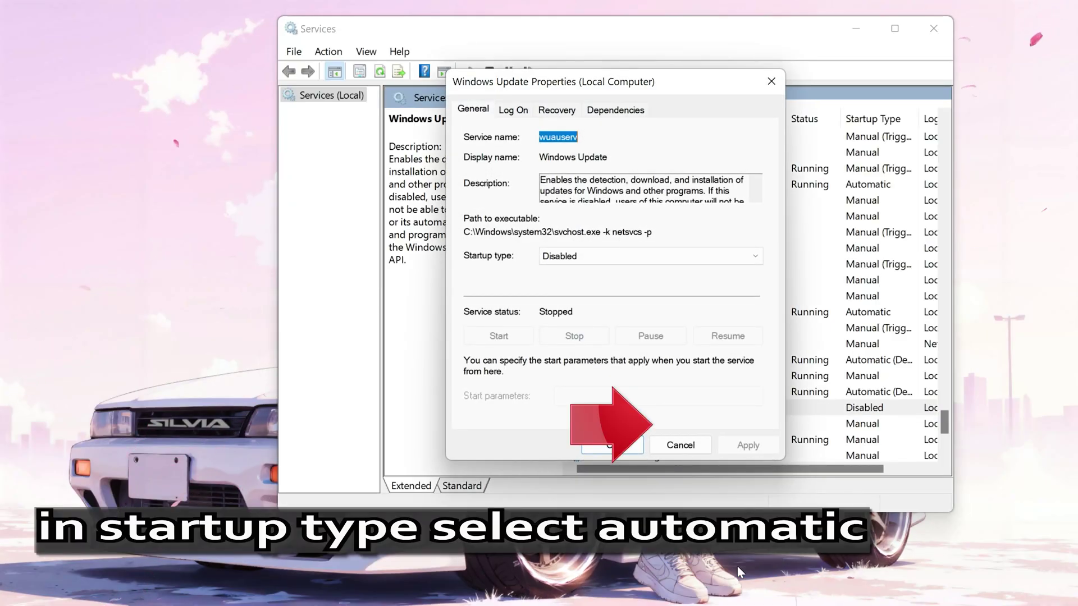
Step: Set the Windows Update service's startup type to Automatic and apply the change
click(601, 258)
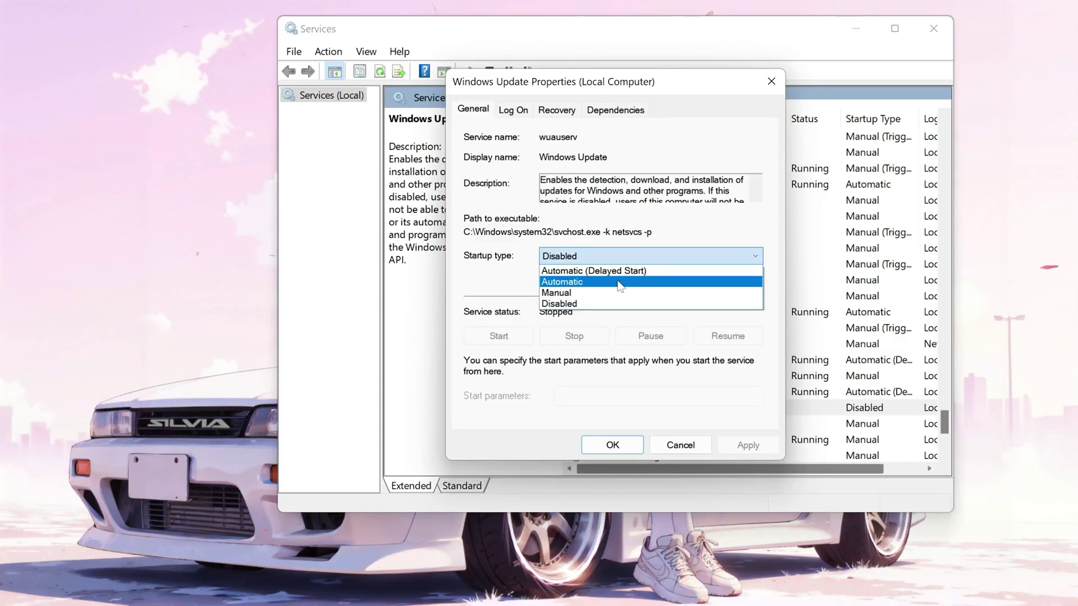
click(620, 282)
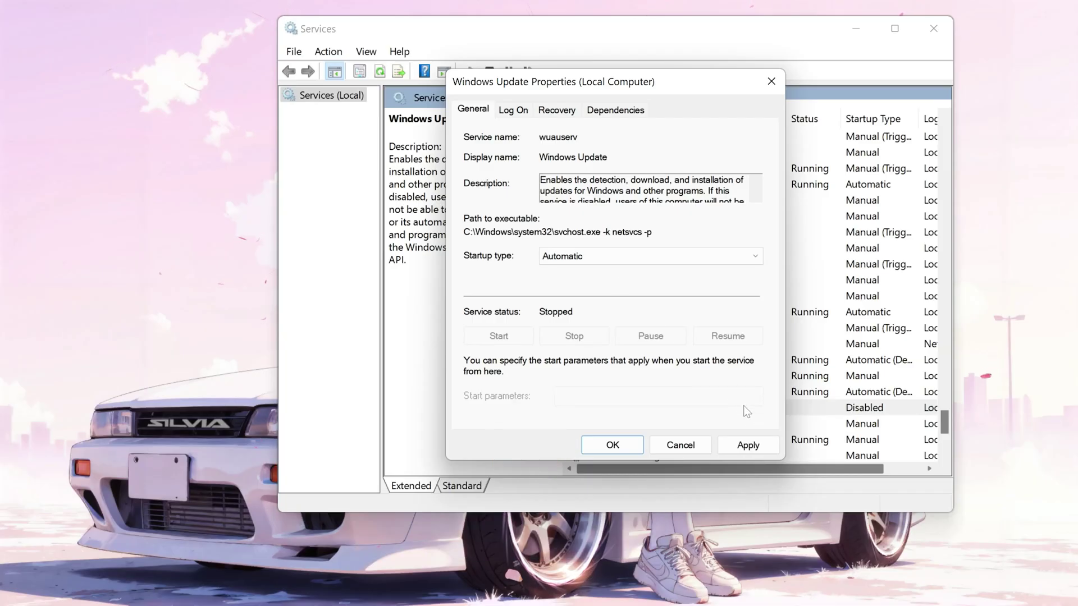
click(747, 445)
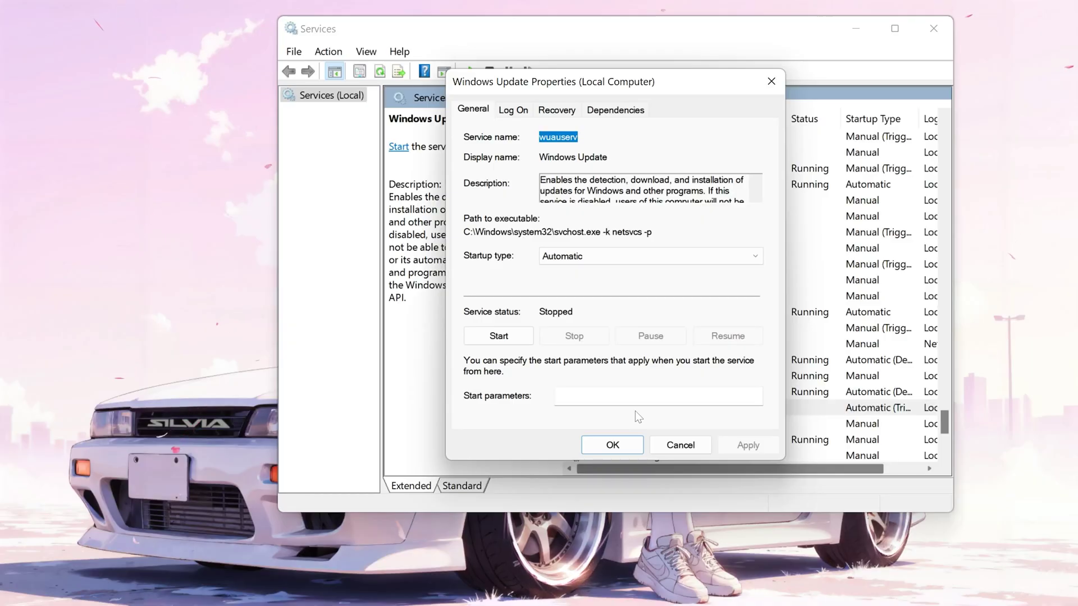
Step: Set the service's second failure recovery action to Restart the Service, save the properties, and start the Windows Update service
click(567, 114)
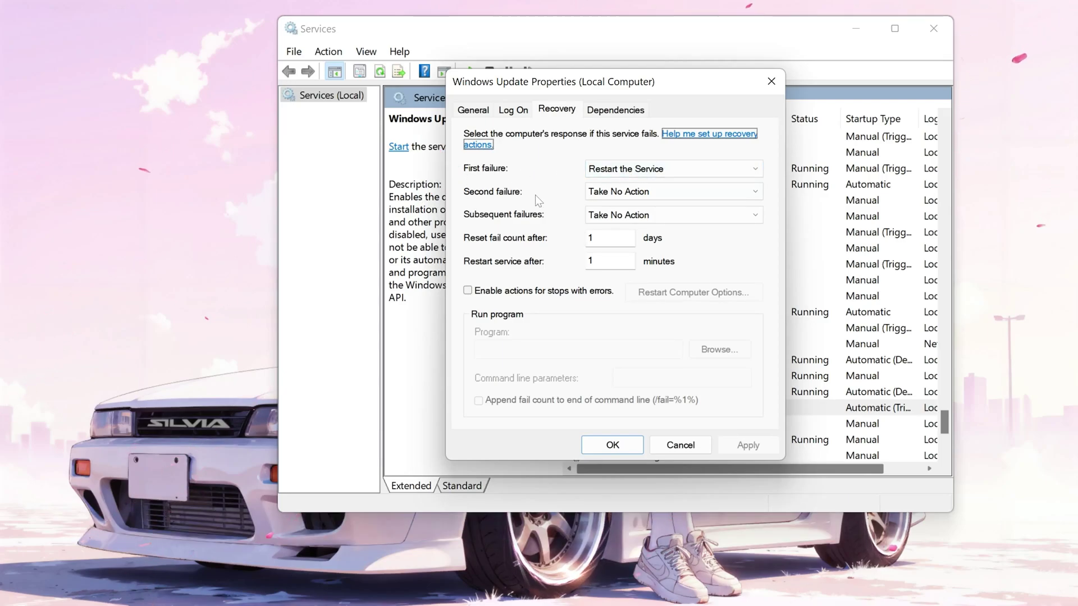
click(605, 194)
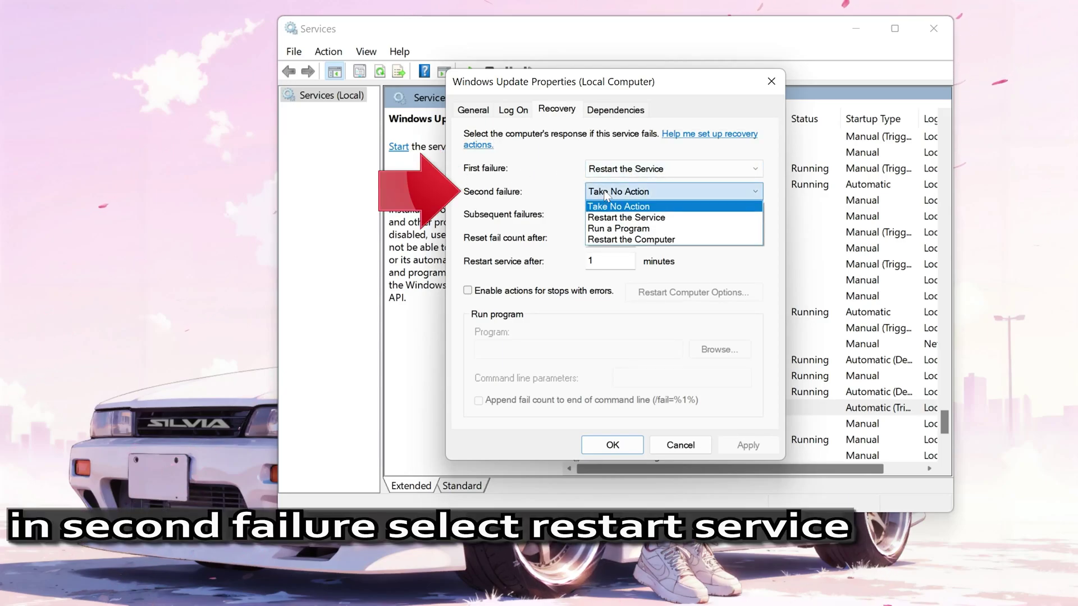
click(614, 217)
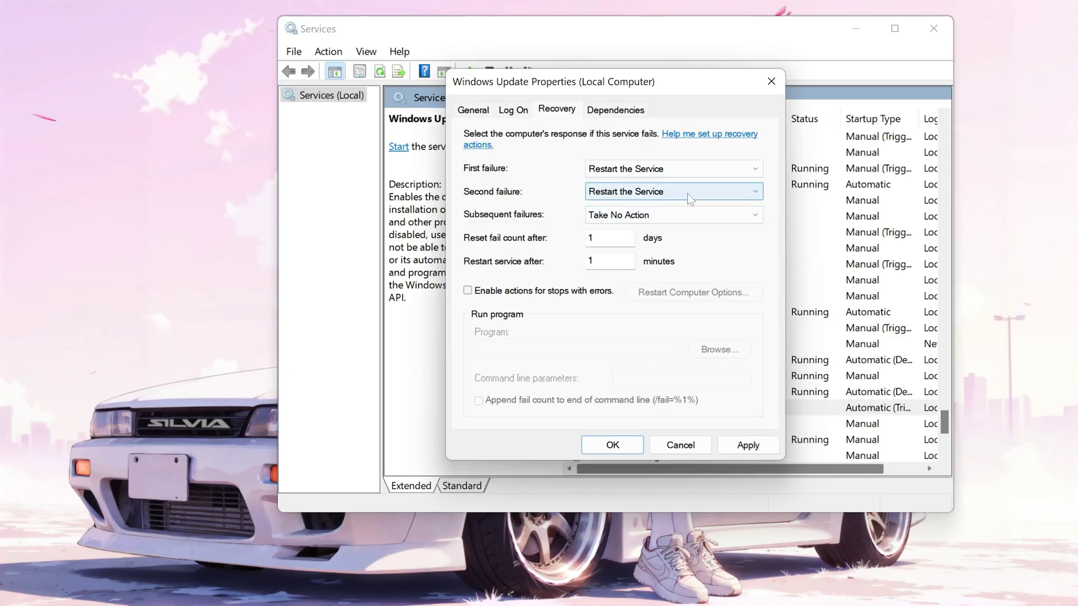
click(742, 445)
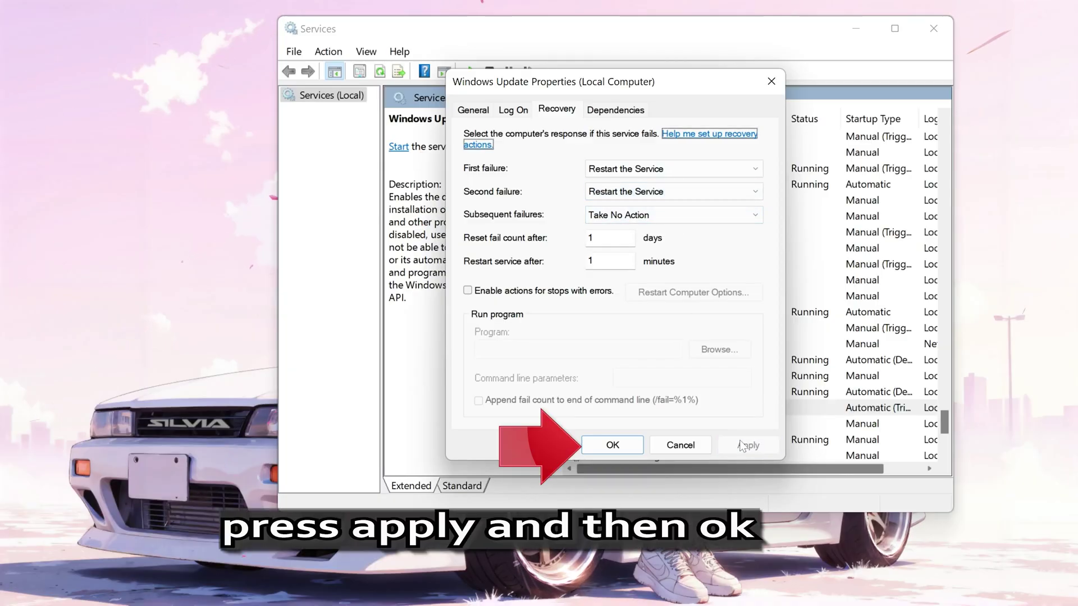
click(613, 447)
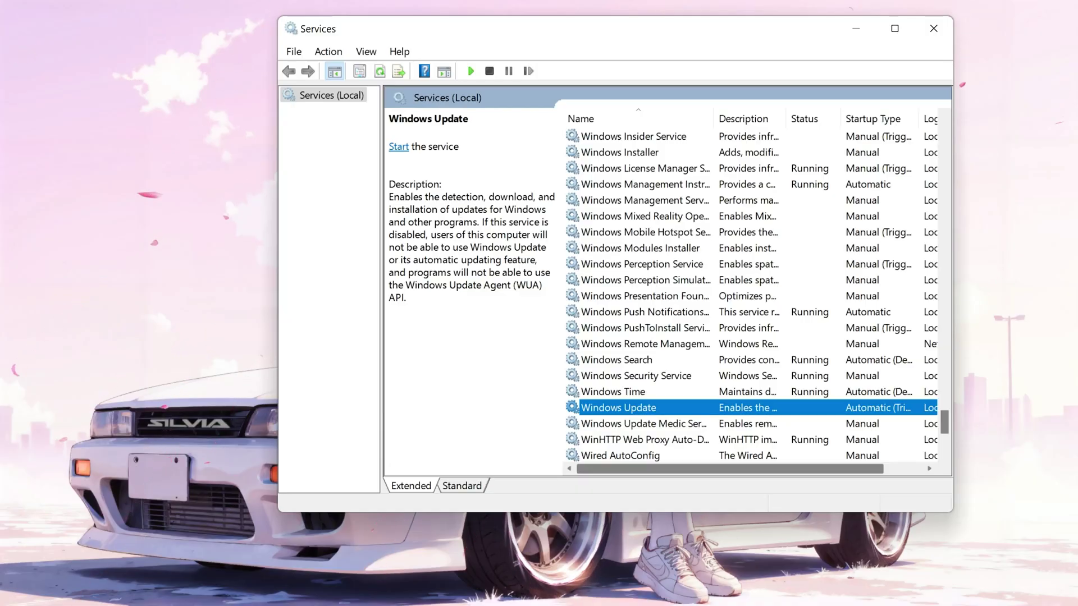
click(399, 147)
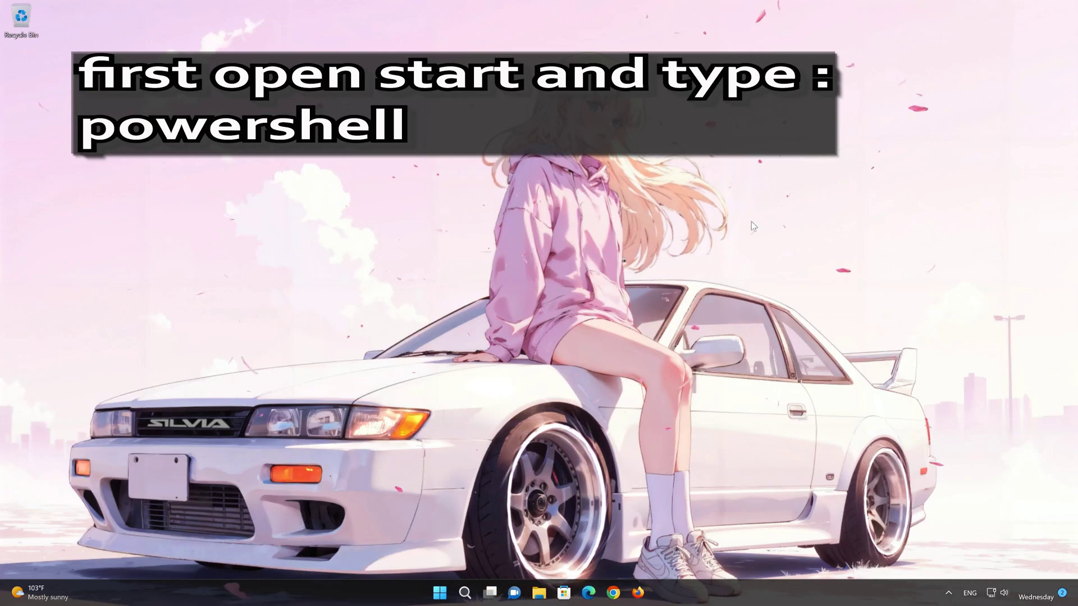
Step: Search for powershell, run Windows PowerShell as administrator with permission granted, and move and shrink its window near the middle of the desktop
click(439, 591)
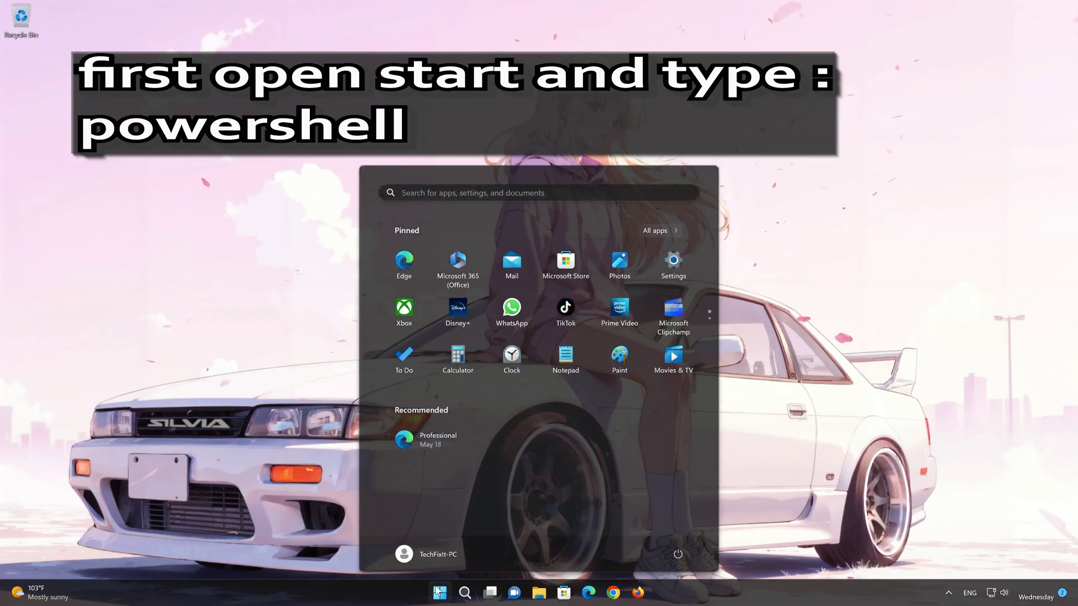
text(power)
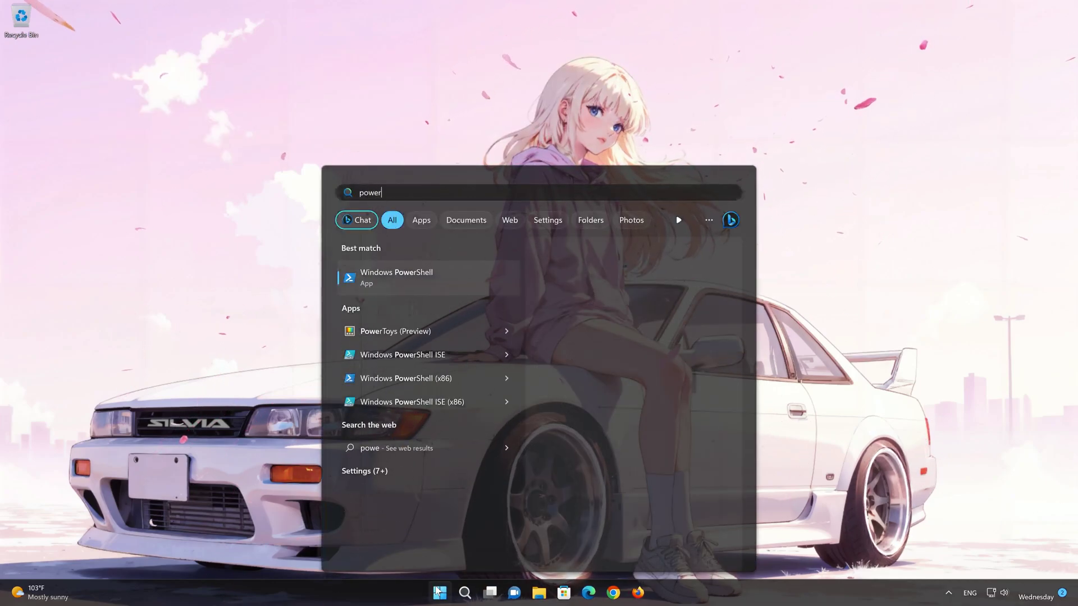
text(shell)
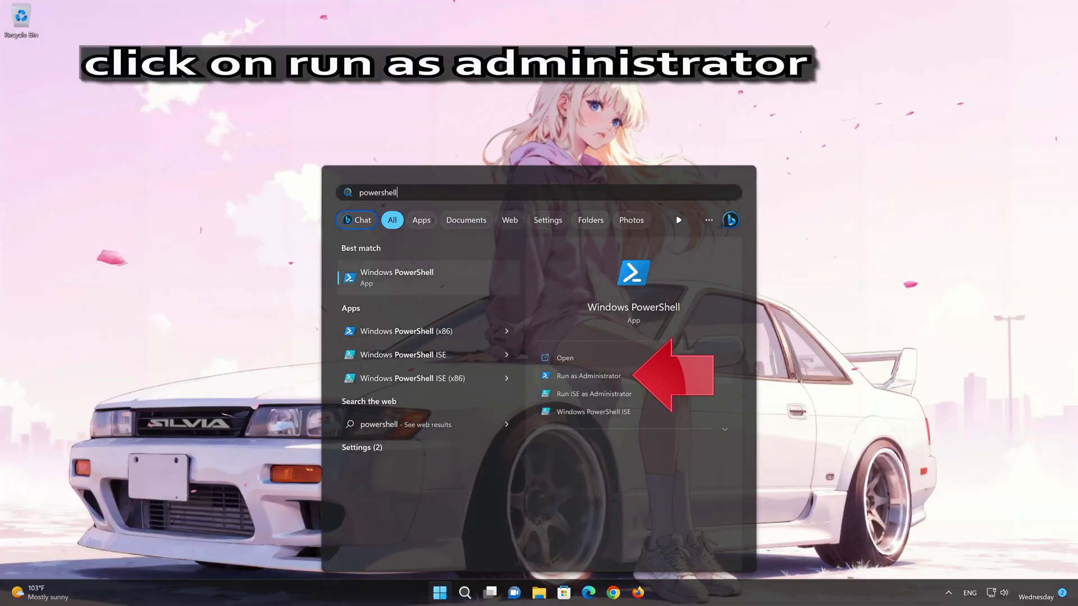
click(615, 371)
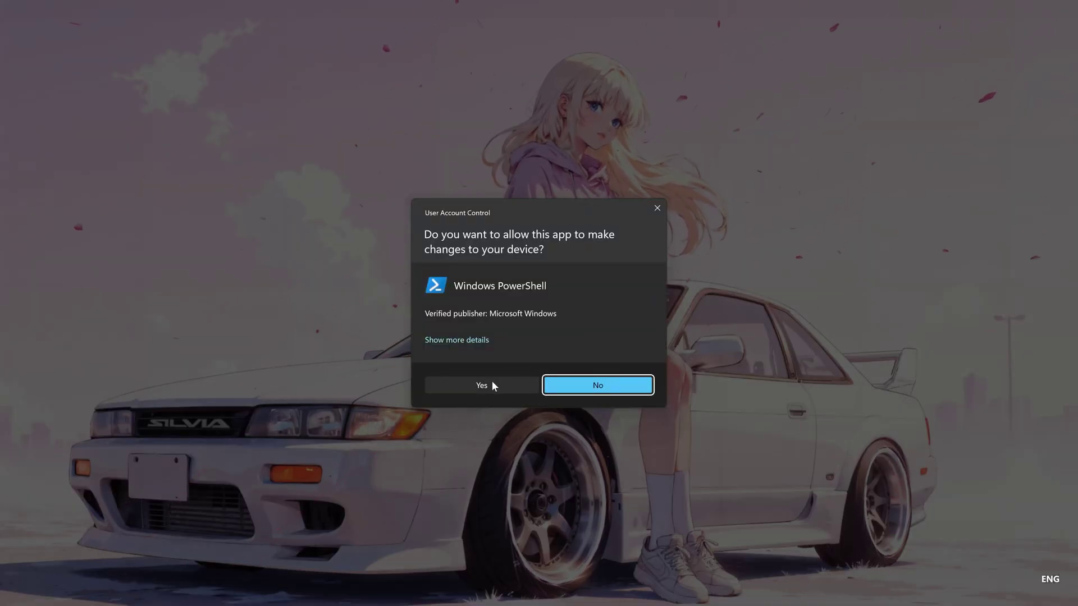
click(481, 385)
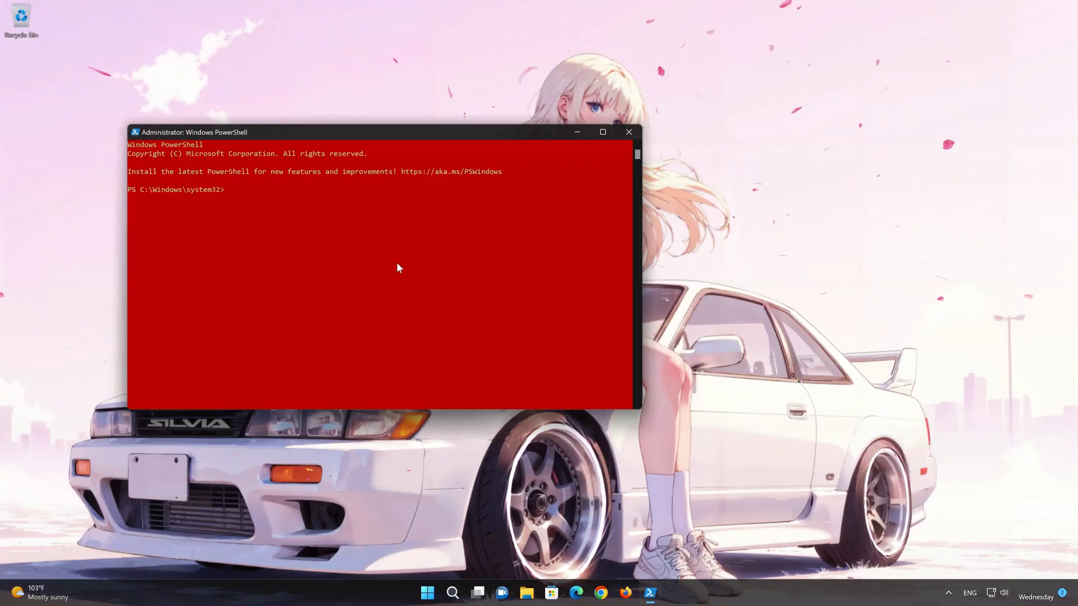
drag(370, 130, 547, 157)
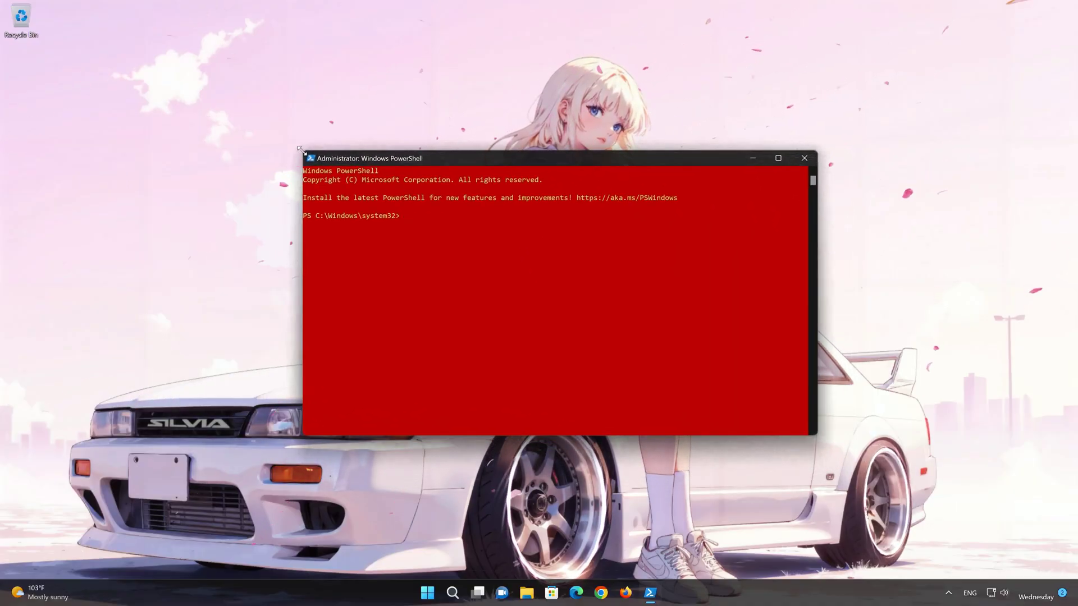
drag(301, 151, 339, 179)
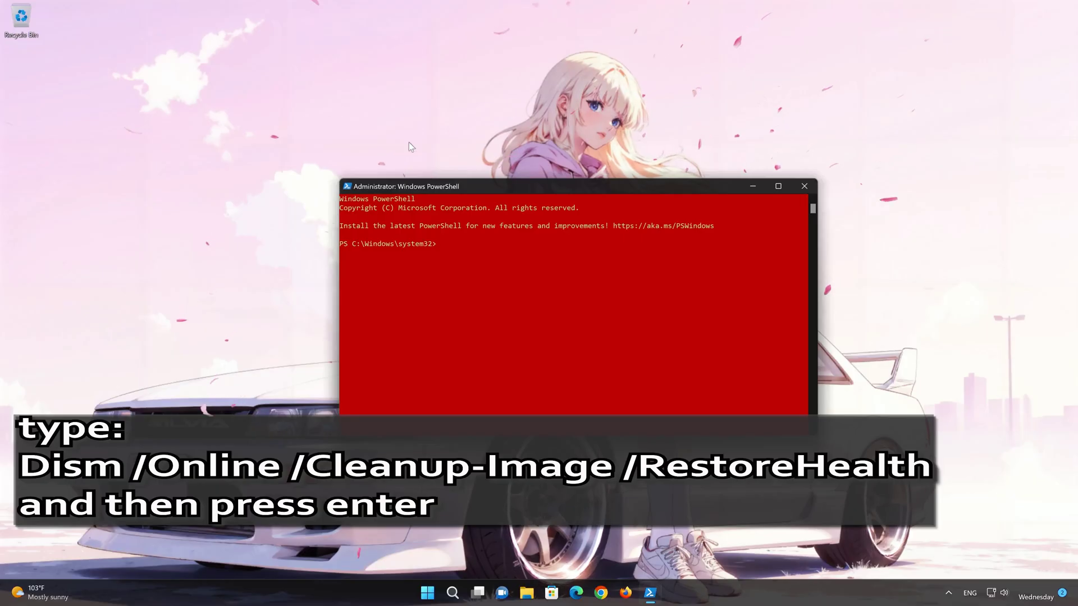
Step: Run DISM /Online /cleanup-Image /RestoreHealth to repair the Windows image, and close the PowerShell session with exit once the repair finishes
text(DISM)
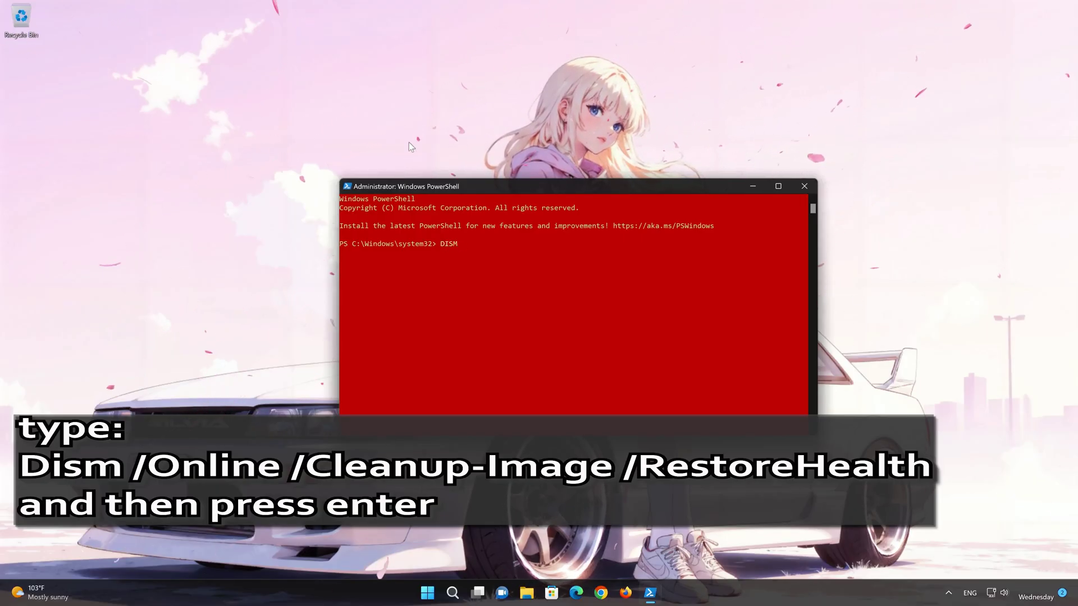
text( /)
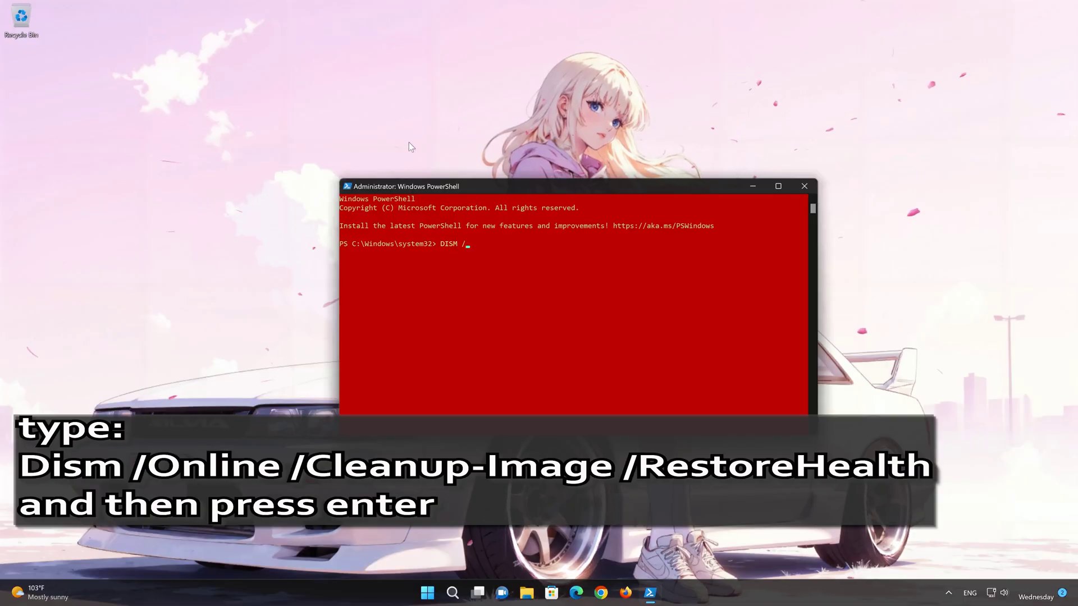
text(Onlin)
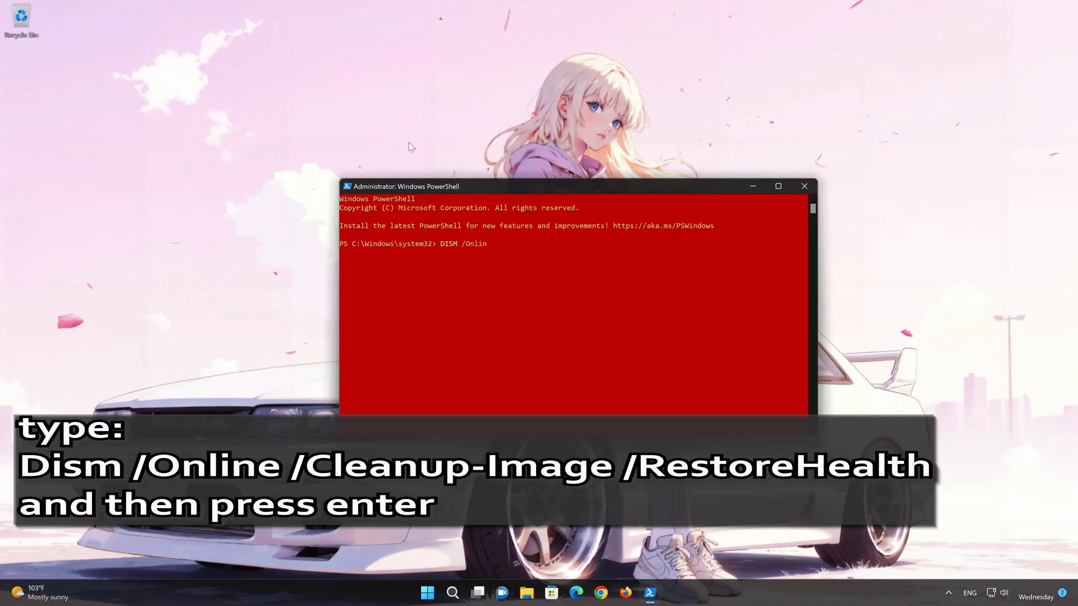
text(e )
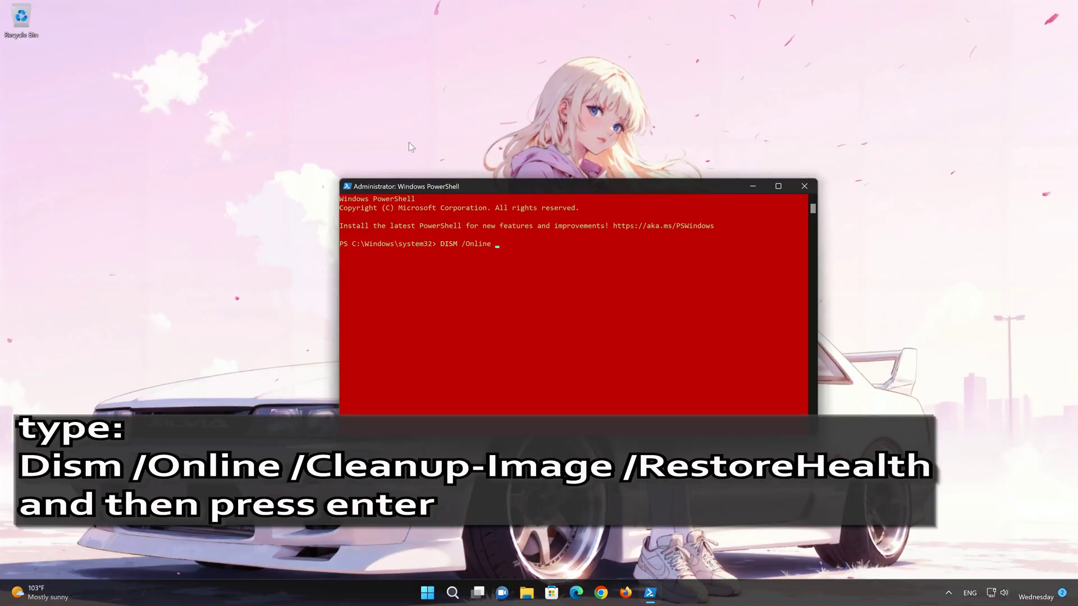
text(/cl)
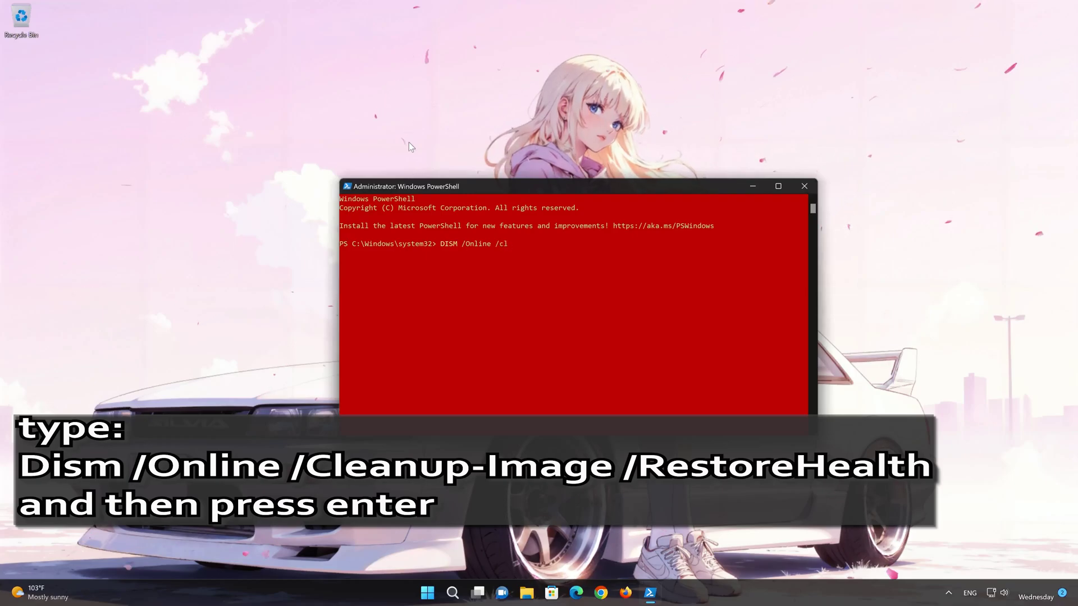
text(eanup-Ima)
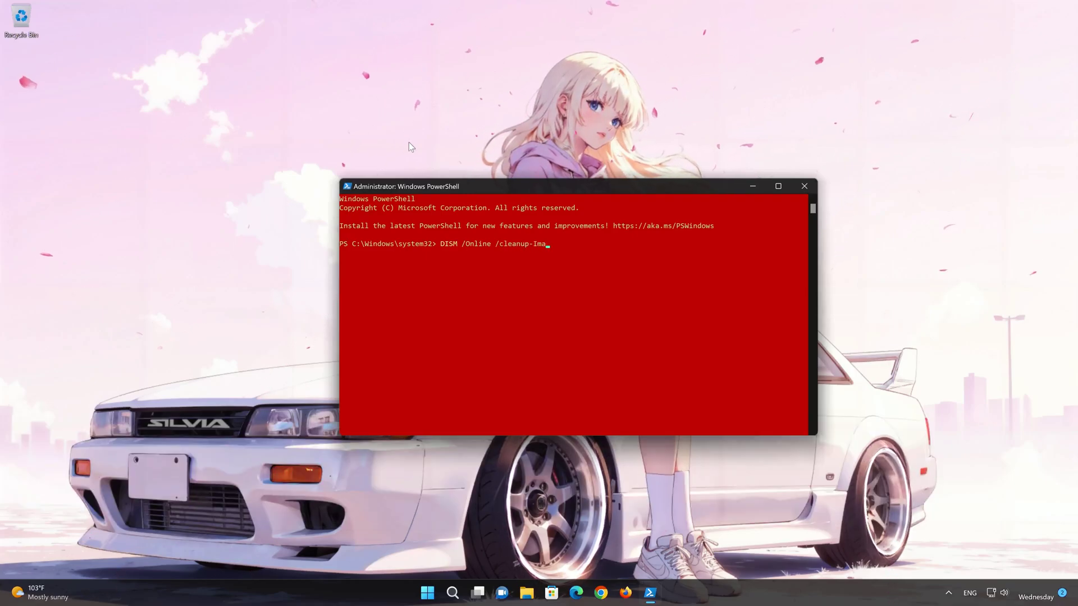
text(ge /)
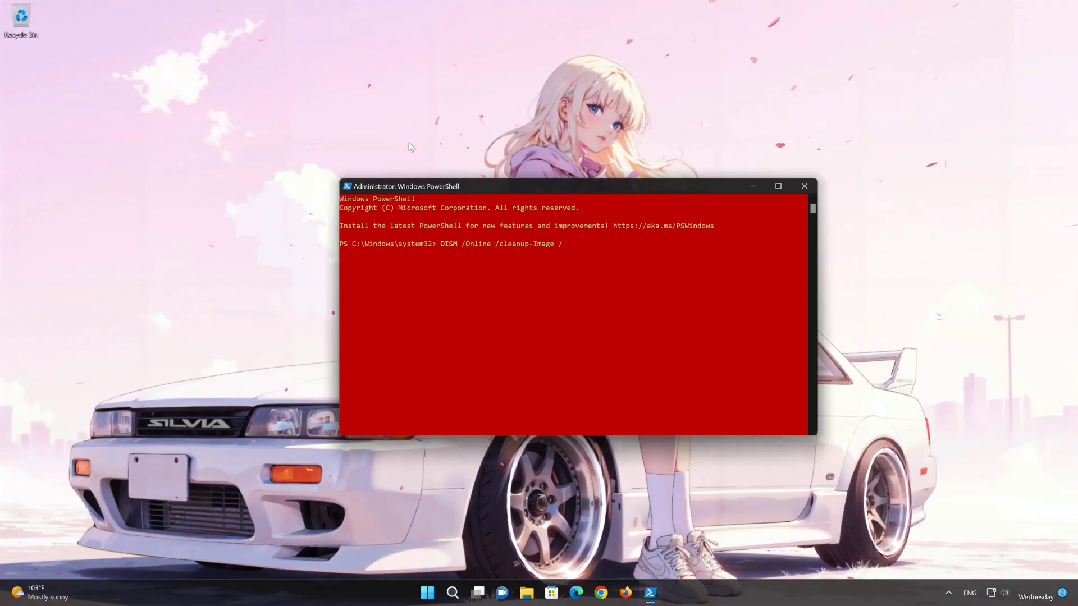
text(Restore)
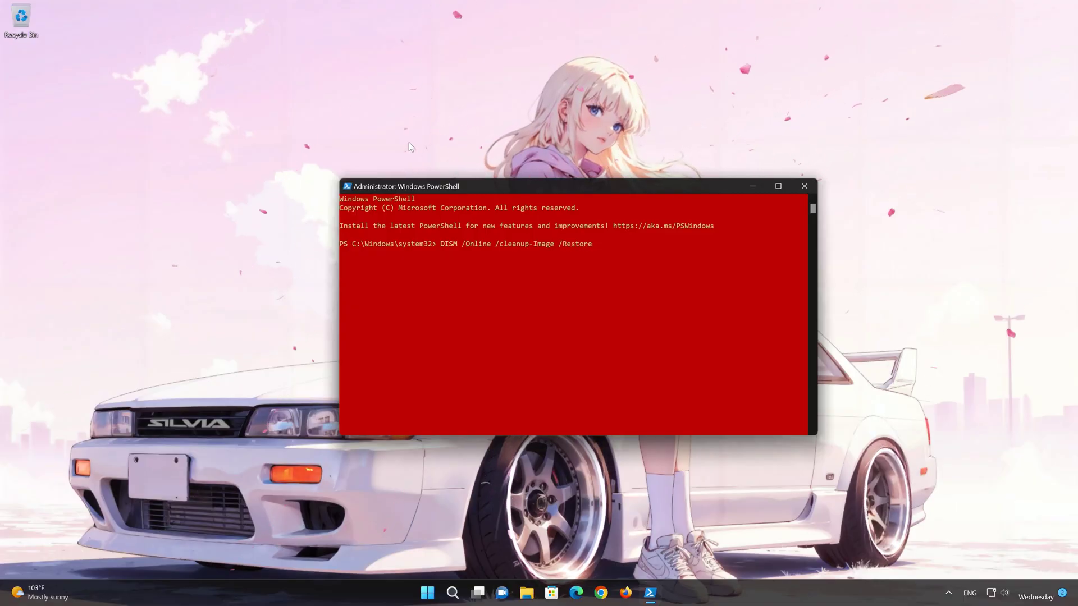
text(Hea)
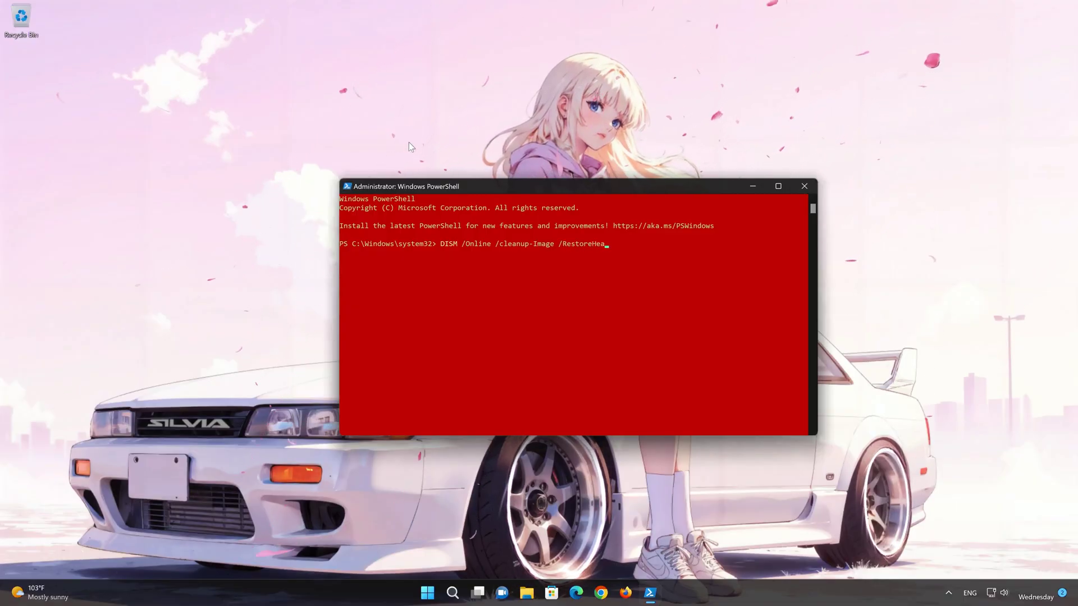
text(lth)
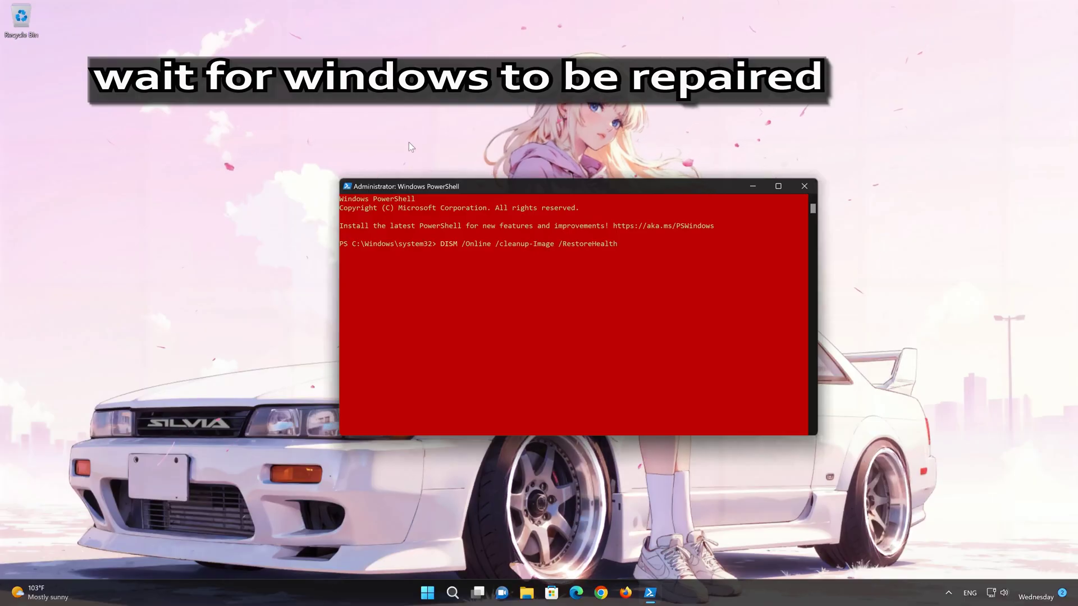
key(Return)
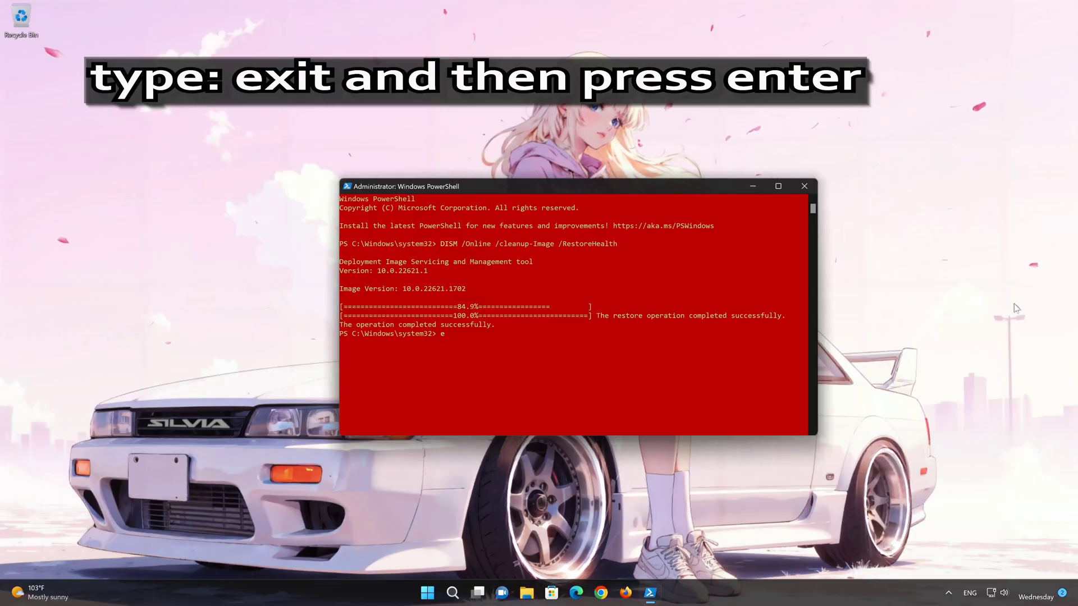
text(exit)
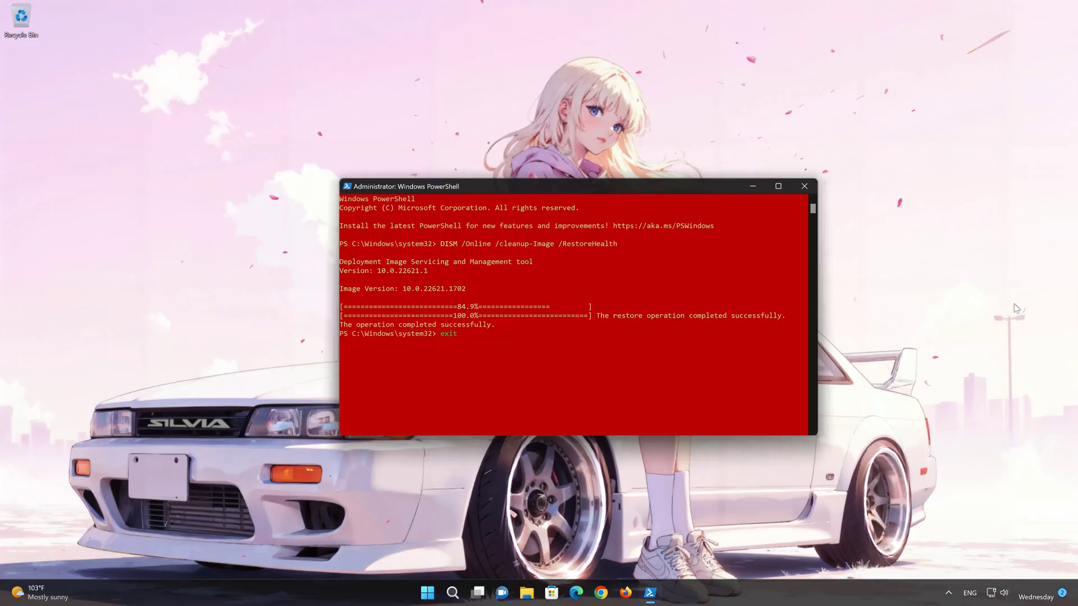
key(Return)
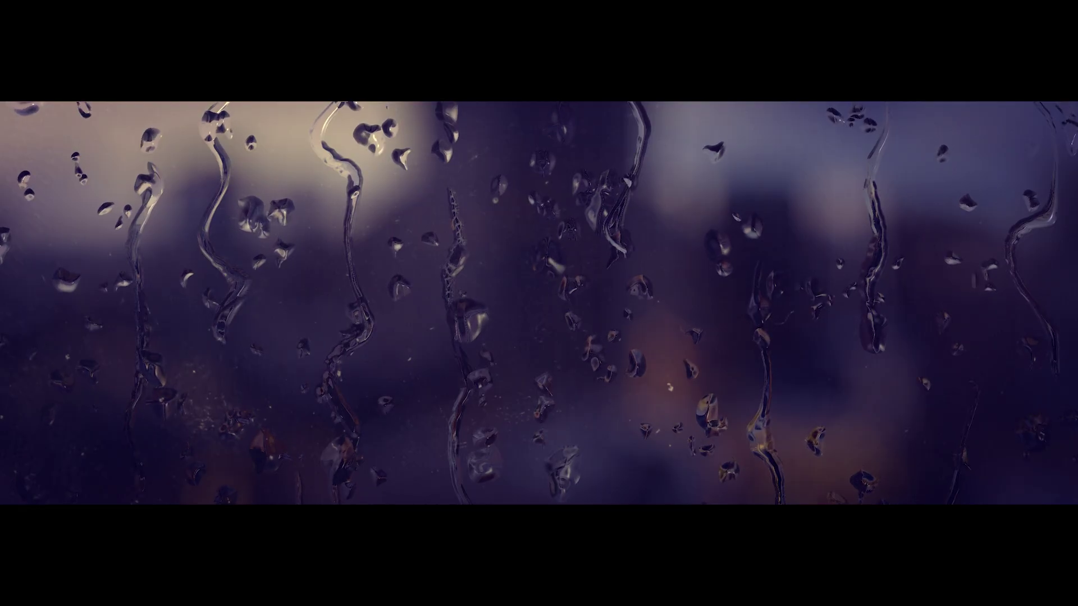